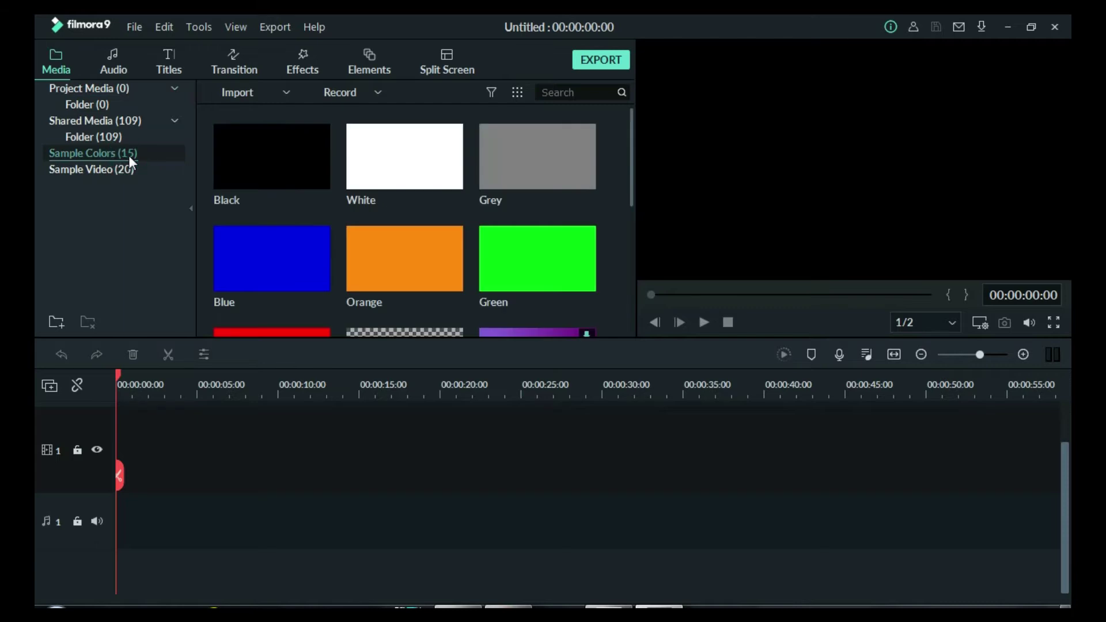
Place the Black sample colour at the start of the video track and extend the clip to about 11 seconds.
{"action": "left_click_drag", "start_coordinate": [284, 170], "coordinate": [108, 520]}
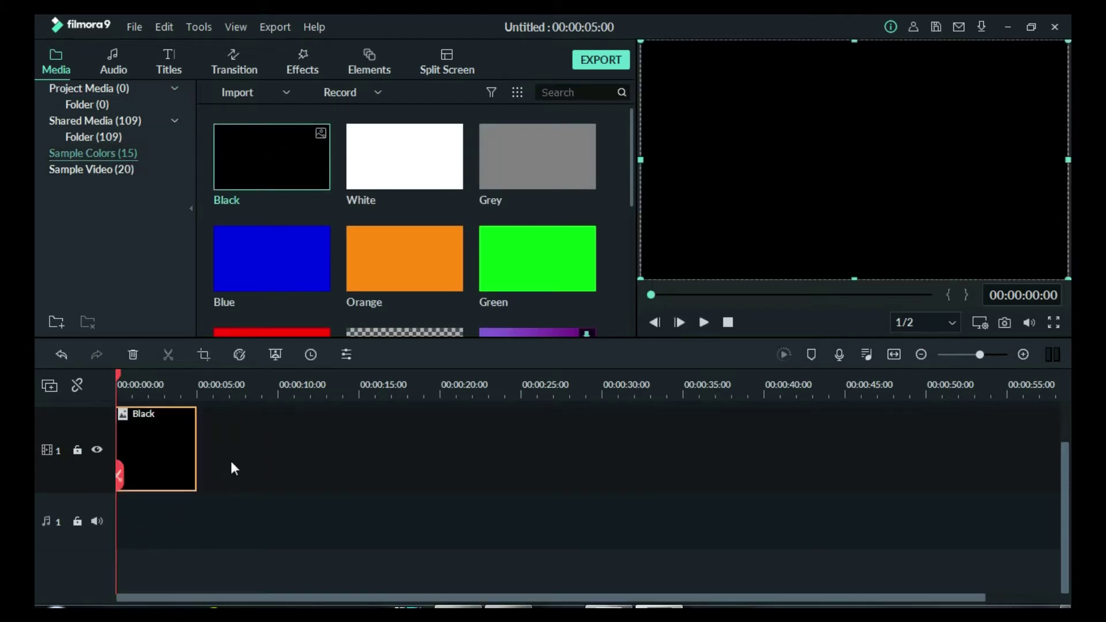
{"action": "left_click_drag", "start_coordinate": [198, 447], "coordinate": [301, 463]}
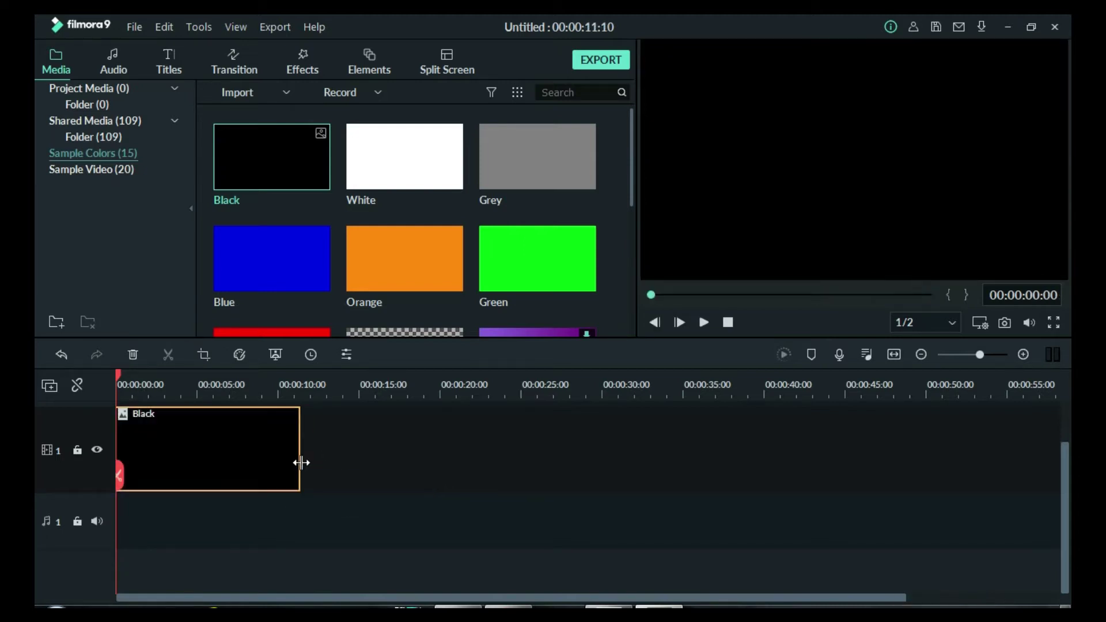
{"action": "left_click", "coordinate": [298, 387]}
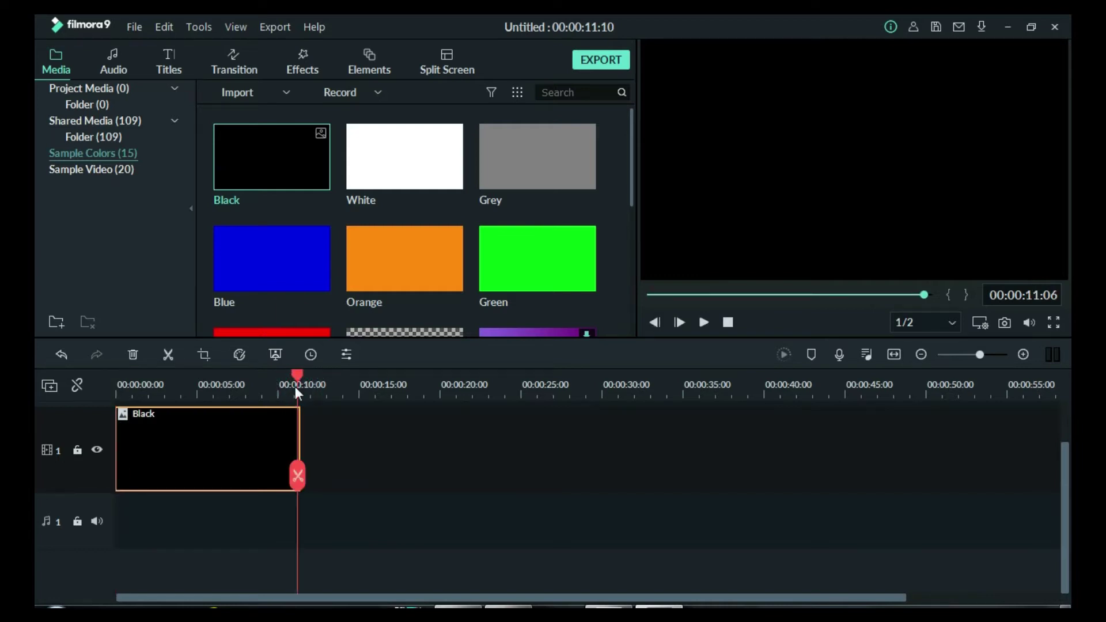
{"action": "left_click_drag", "start_coordinate": [295, 381], "coordinate": [37, 360]}
{"action": "scroll", "coordinate": [506, 500], "scroll_direction": "up", "scroll_amount": 2}
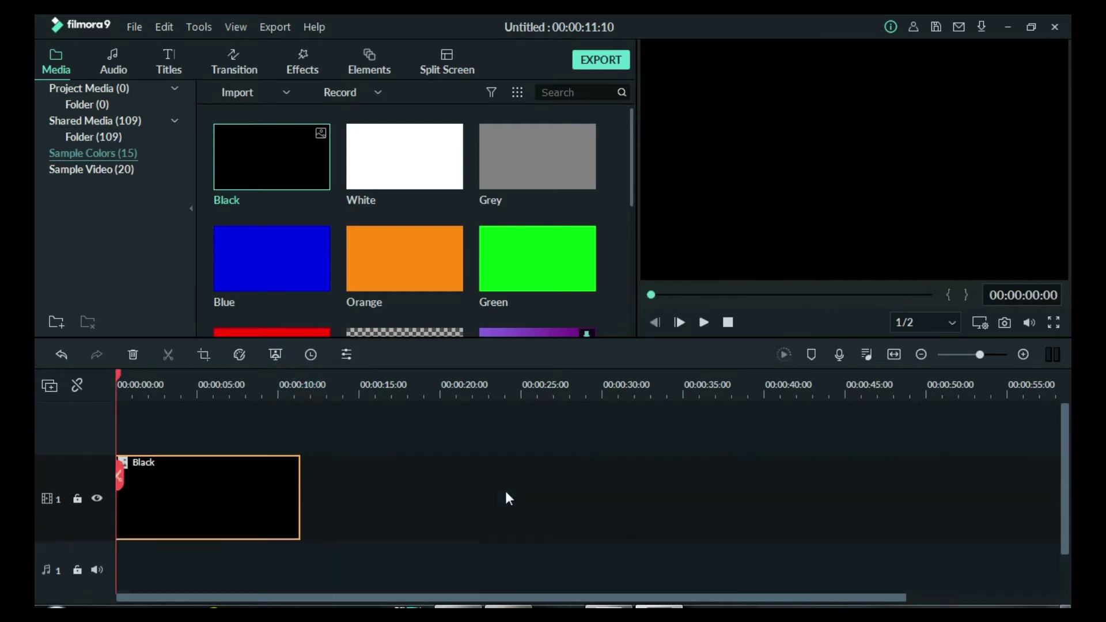
Add the Default Title on the track above the Black clip and extend it to the Black clip's end.
{"action": "left_click", "coordinate": [174, 68]}
{"action": "mouse_move", "coordinate": [423, 162]}
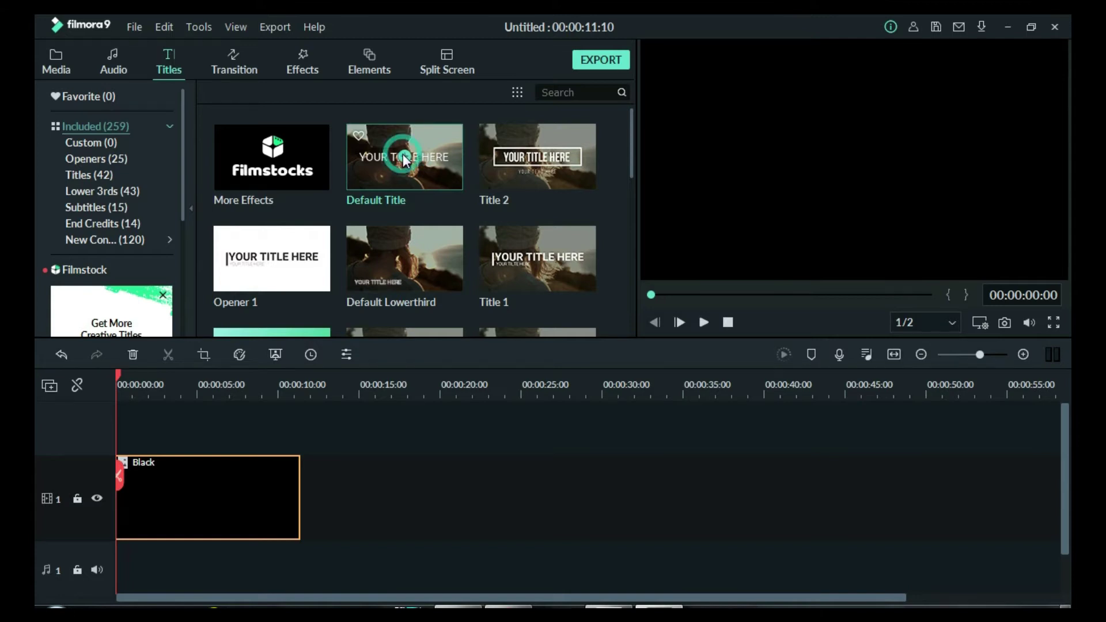
{"action": "left_click", "coordinate": [404, 156]}
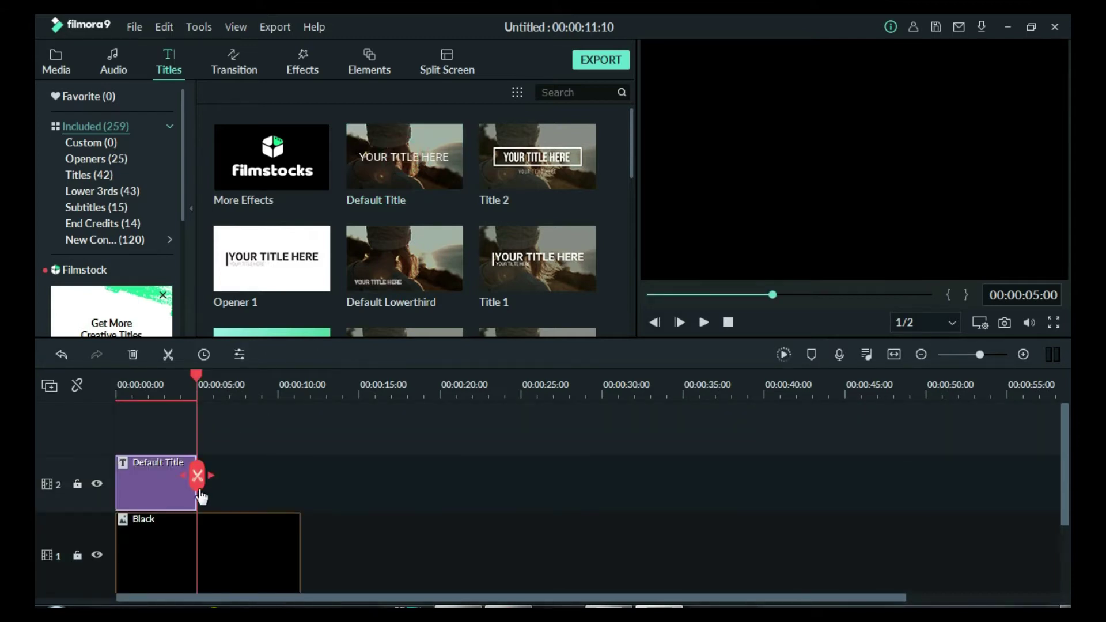
{"action": "left_click", "coordinate": [172, 390]}
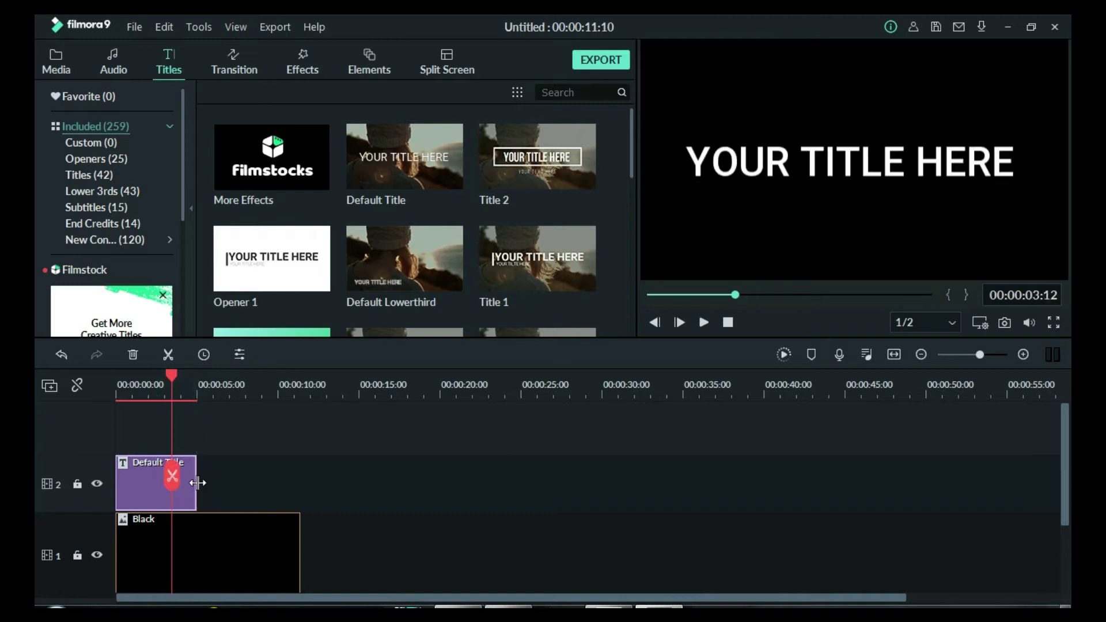
{"action": "left_click_drag", "start_coordinate": [196, 501], "coordinate": [301, 512]}
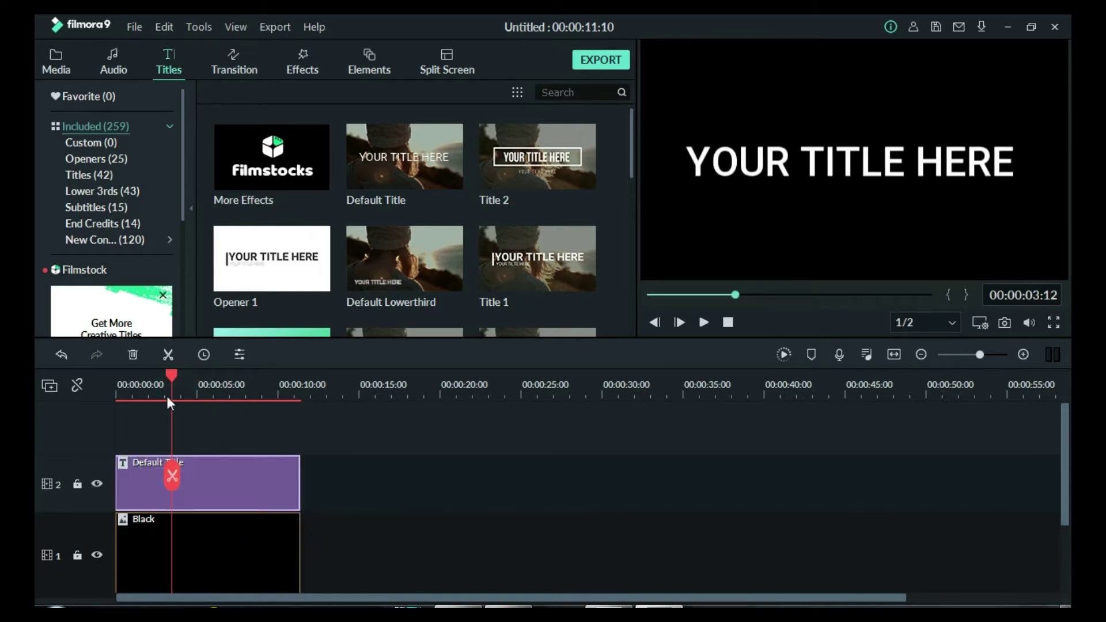
{"action": "left_click_drag", "start_coordinate": [171, 374], "coordinate": [44, 394]}
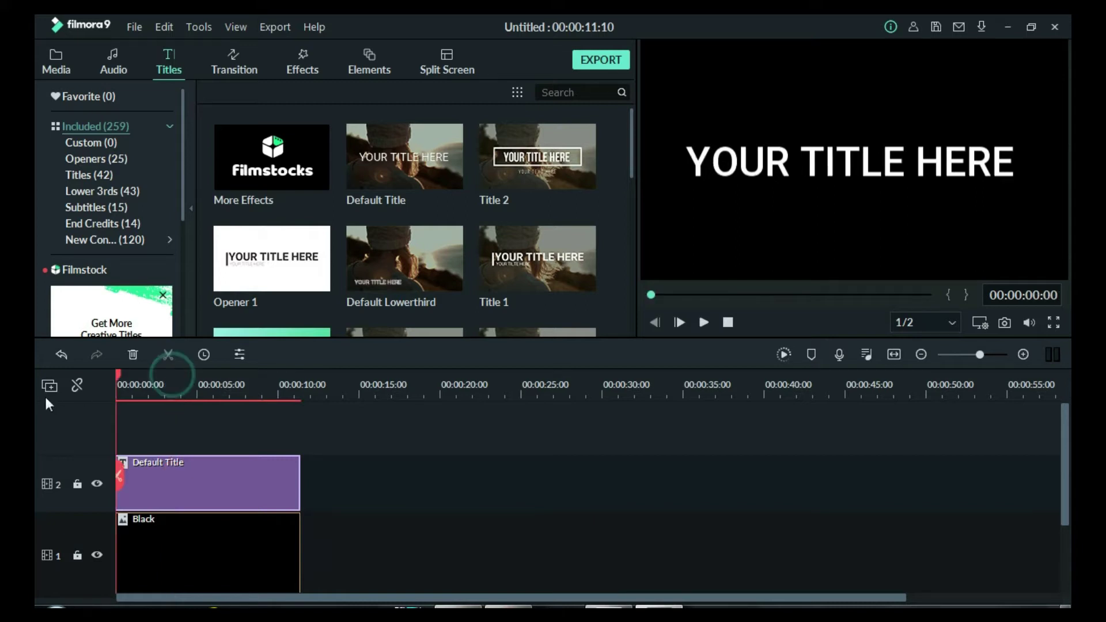
Open the title clip in the advanced text editor and replace its text with FLICKER.
{"action": "double_click", "coordinate": [218, 480]}
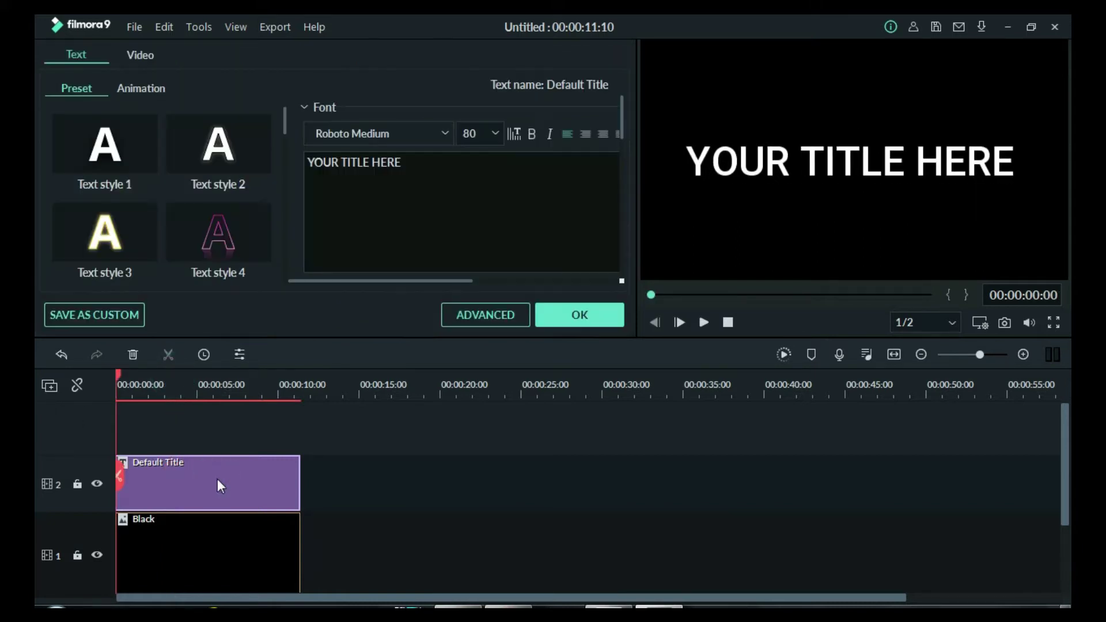
{"action": "left_click", "coordinate": [502, 315]}
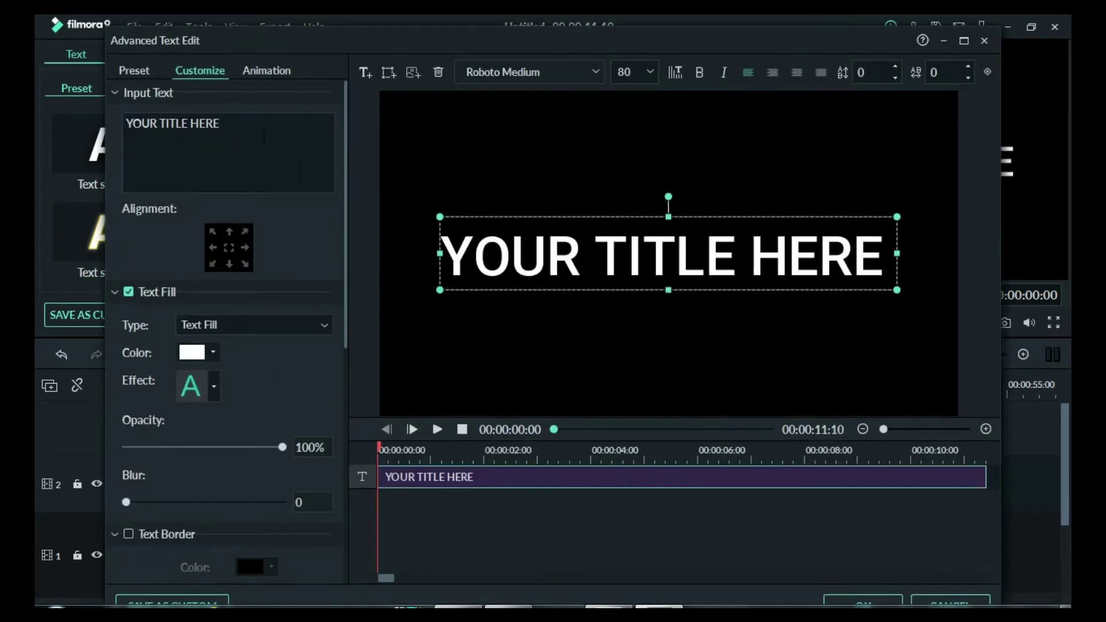
{"action": "left_click", "coordinate": [264, 138]}
{"action": "key", "text": "BackSpace"}
{"action": "key", "text": "BackSpace"}
{"action": "key", "text": "BackSpace"}
{"action": "key", "text": "BackSpace"}
{"action": "key", "text": "BackSpace"}
{"action": "key", "text": "BackSpace"}
{"action": "key", "text": "BackSpace"}
{"action": "key", "text": "BackSpace"}
{"action": "key", "text": "BackSpace"}
{"action": "key", "text": "BackSpace"}
{"action": "key", "text": "BackSpace"}
{"action": "key", "text": "BackSpace"}
{"action": "key", "text": "BackSpace"}
{"action": "key", "text": "BackSpace"}
{"action": "key", "text": "BackSpace"}
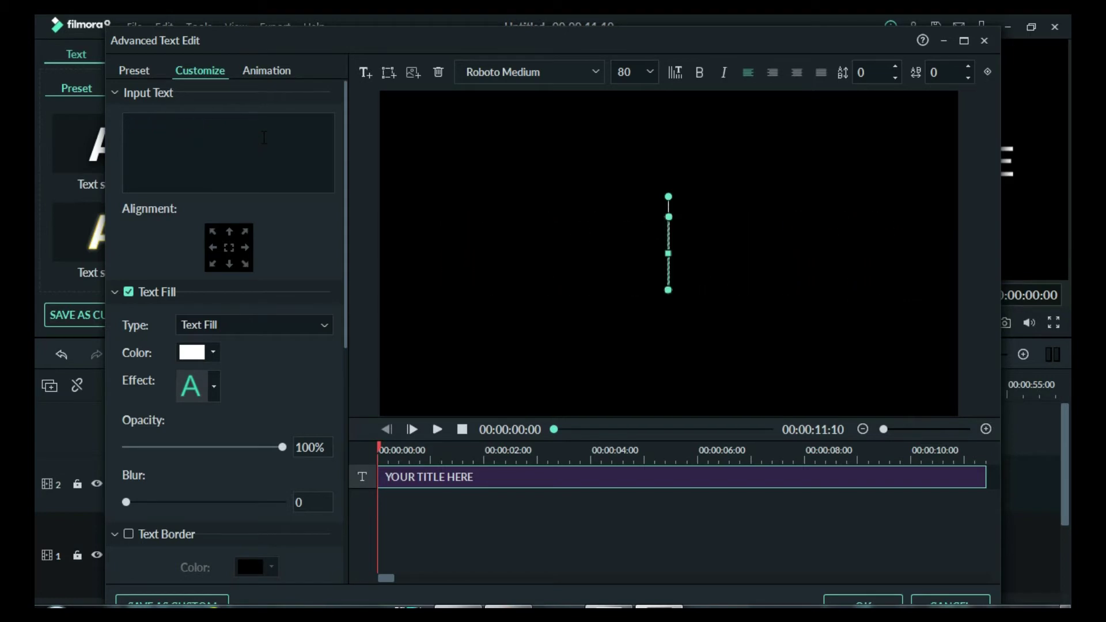
{"action": "type", "text": "FL"}
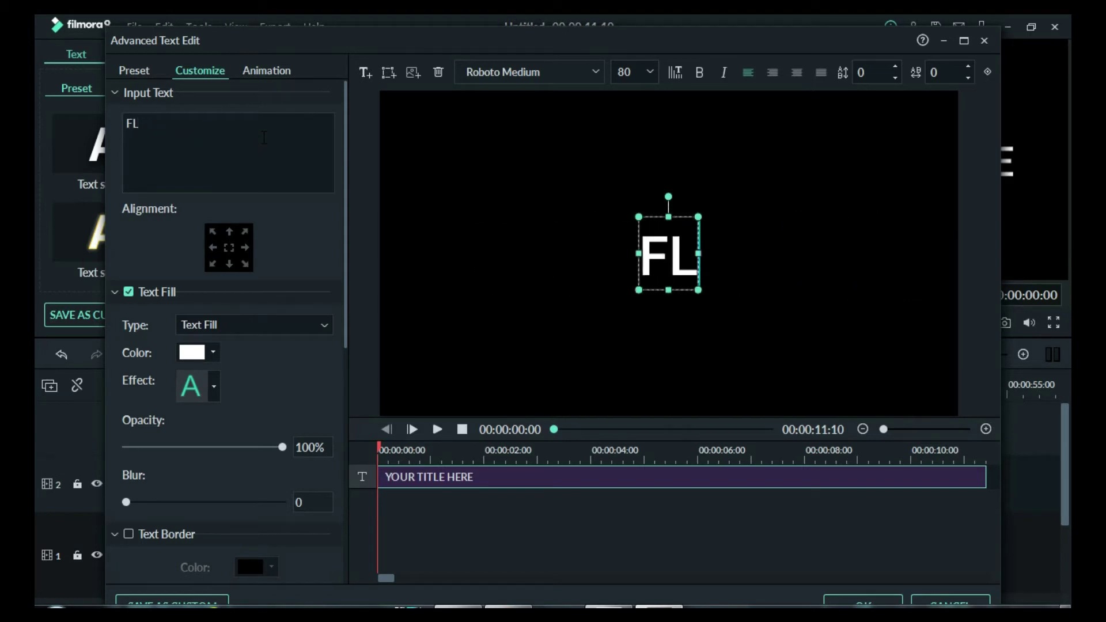
{"action": "type", "text": "ICKE"}
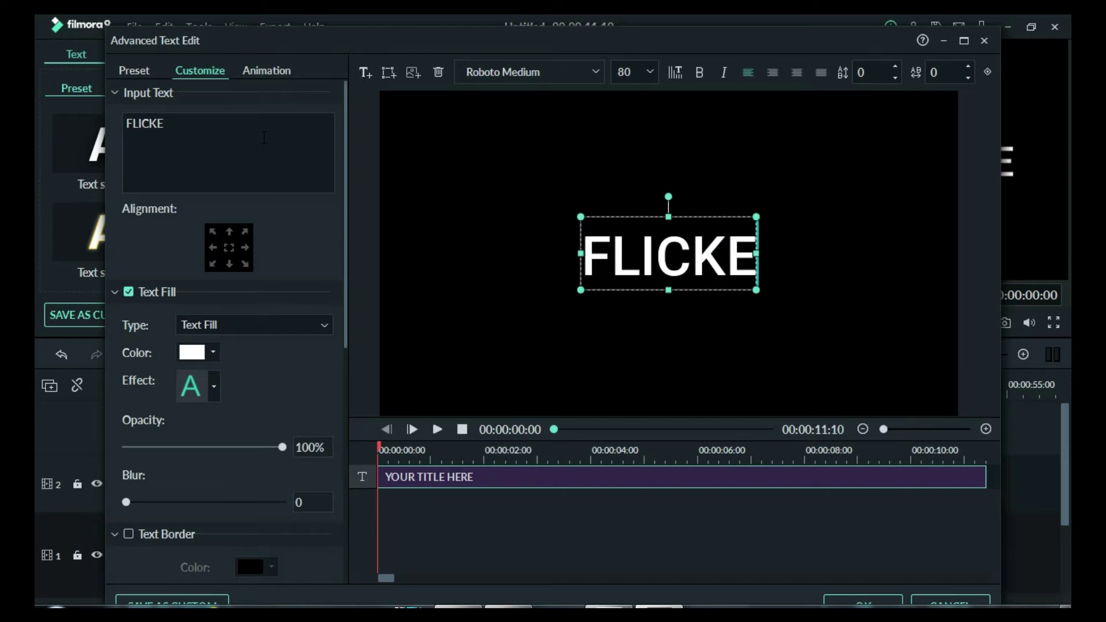
{"action": "type", "text": "R"}
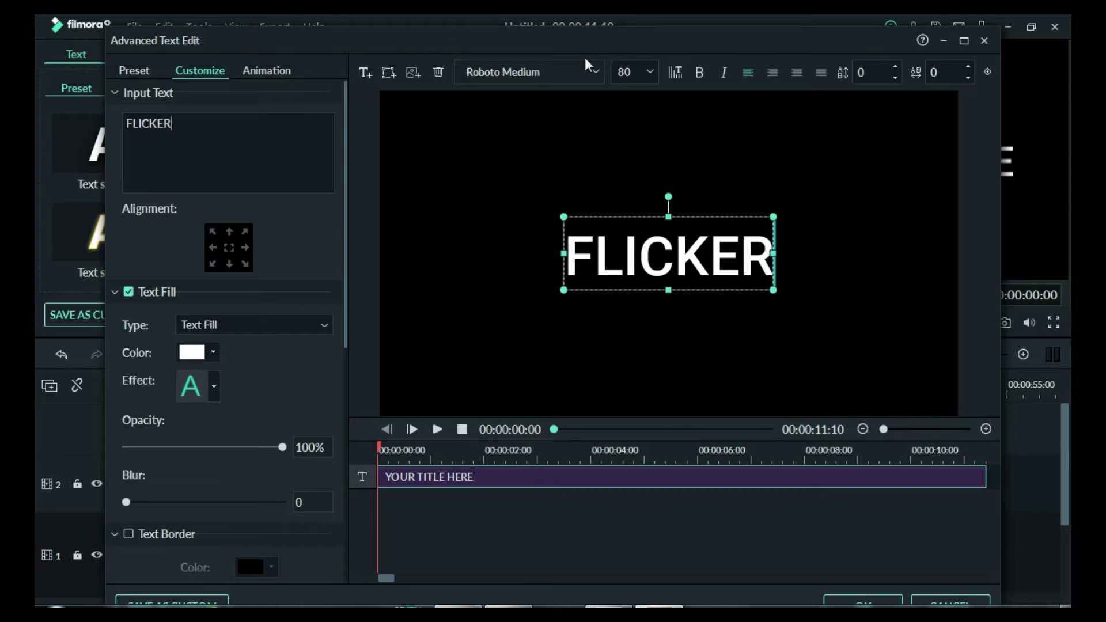
Set the FLICKER text's font to Impact at size 105 and accept the changes.
{"action": "left_click", "coordinate": [597, 72]}
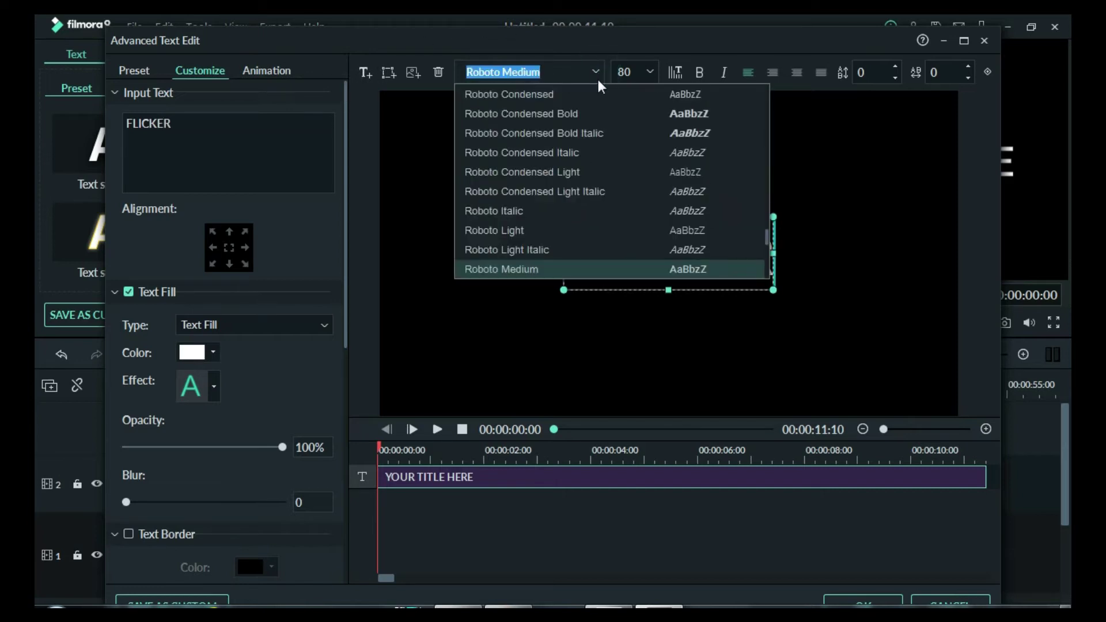
{"action": "scroll", "coordinate": [575, 98], "scroll_direction": "up", "scroll_amount": 10}
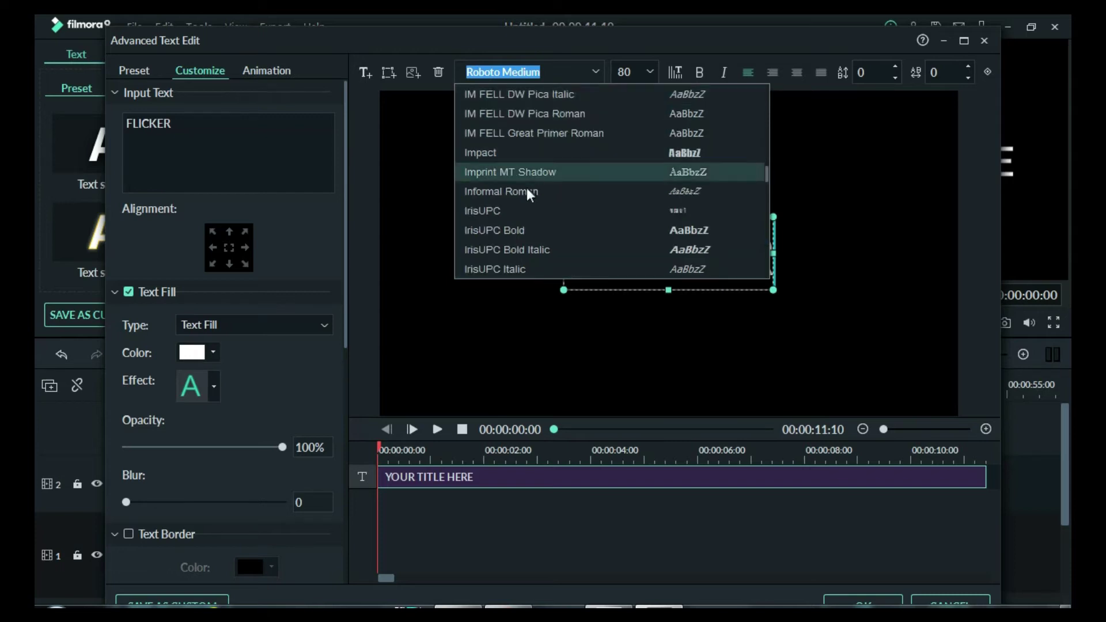
{"action": "left_click", "coordinate": [521, 153]}
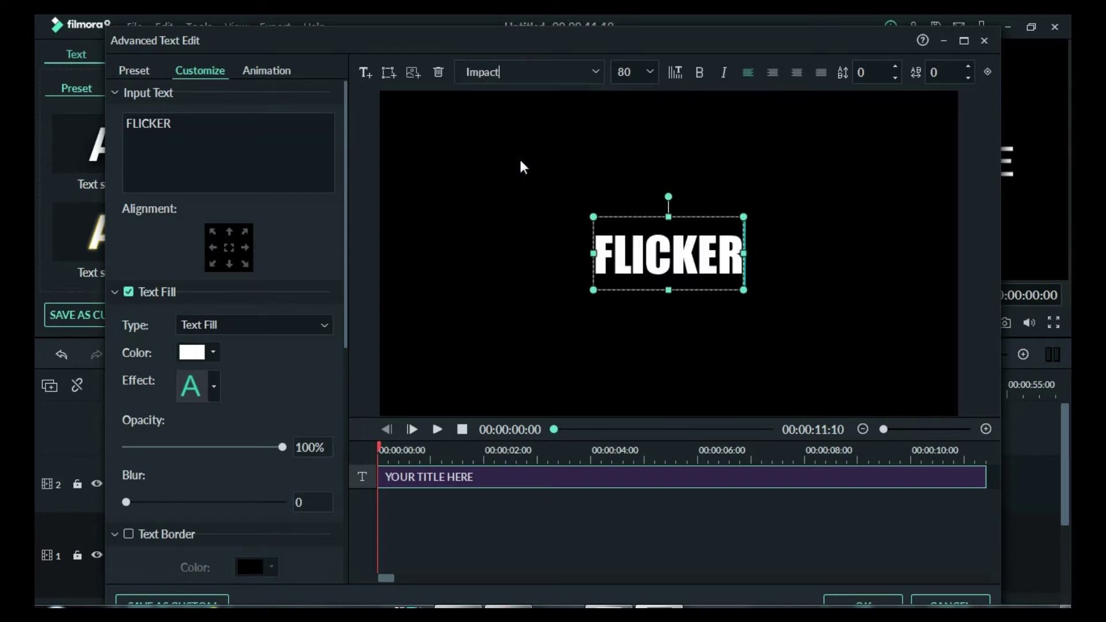
{"action": "left_click", "coordinate": [649, 72]}
{"action": "scroll", "coordinate": [628, 144], "scroll_direction": "down", "scroll_amount": 1}
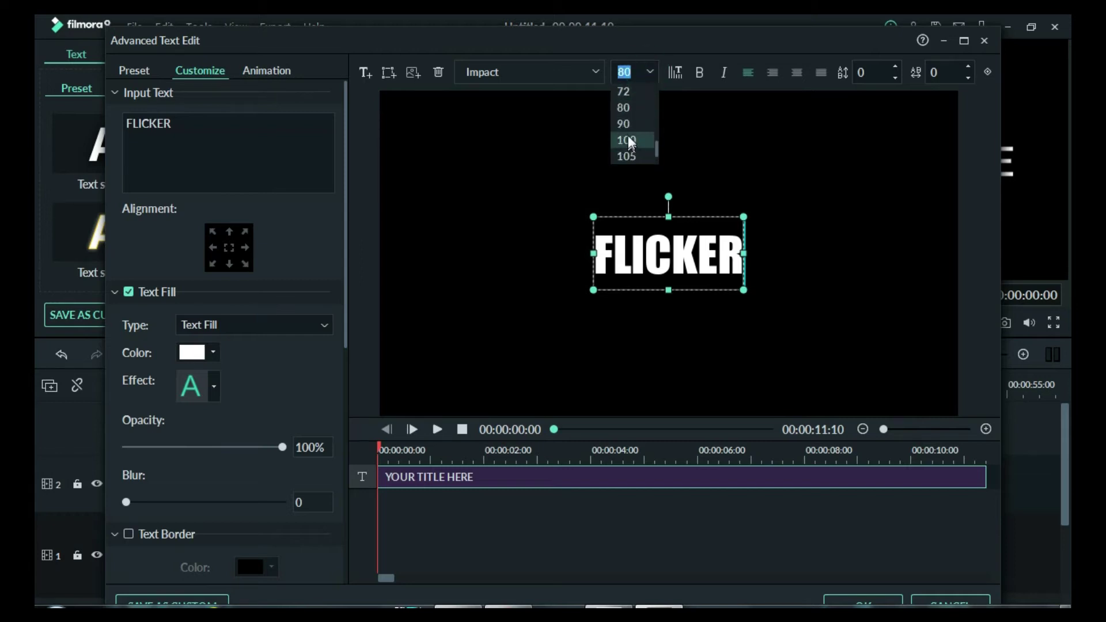
{"action": "left_click", "coordinate": [626, 128]}
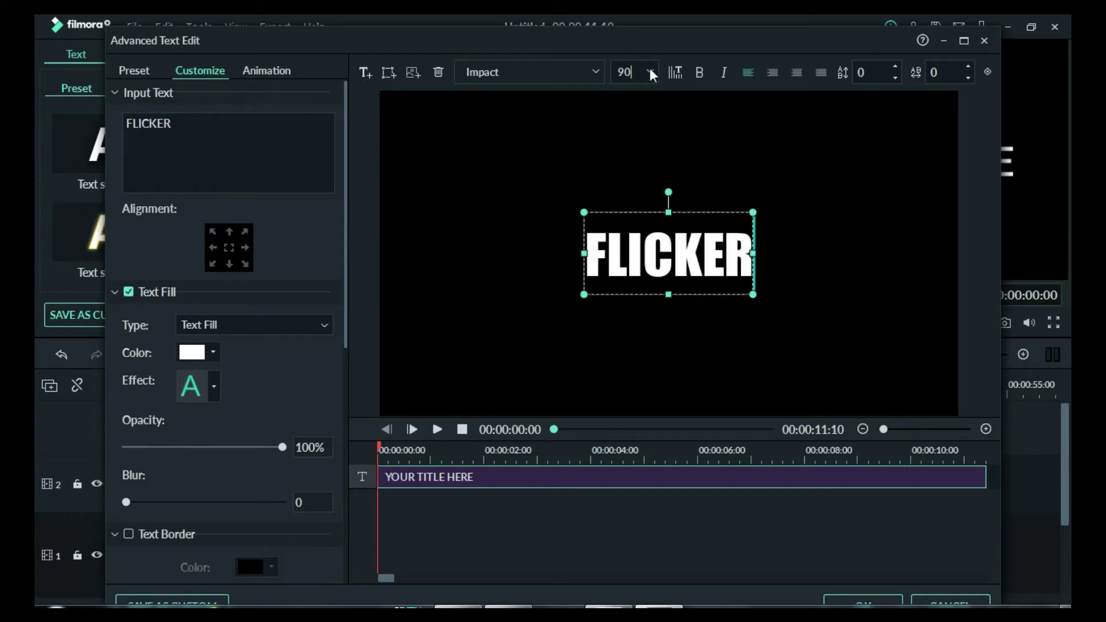
{"action": "left_click", "coordinate": [650, 71]}
{"action": "left_click", "coordinate": [634, 154]}
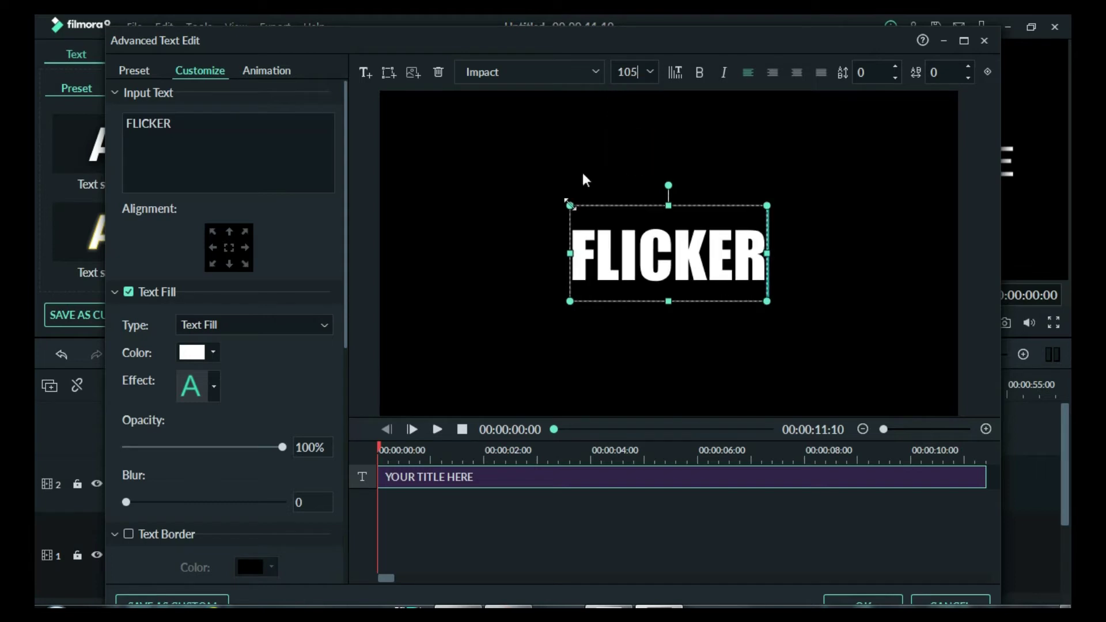
{"action": "left_click", "coordinate": [850, 602]}
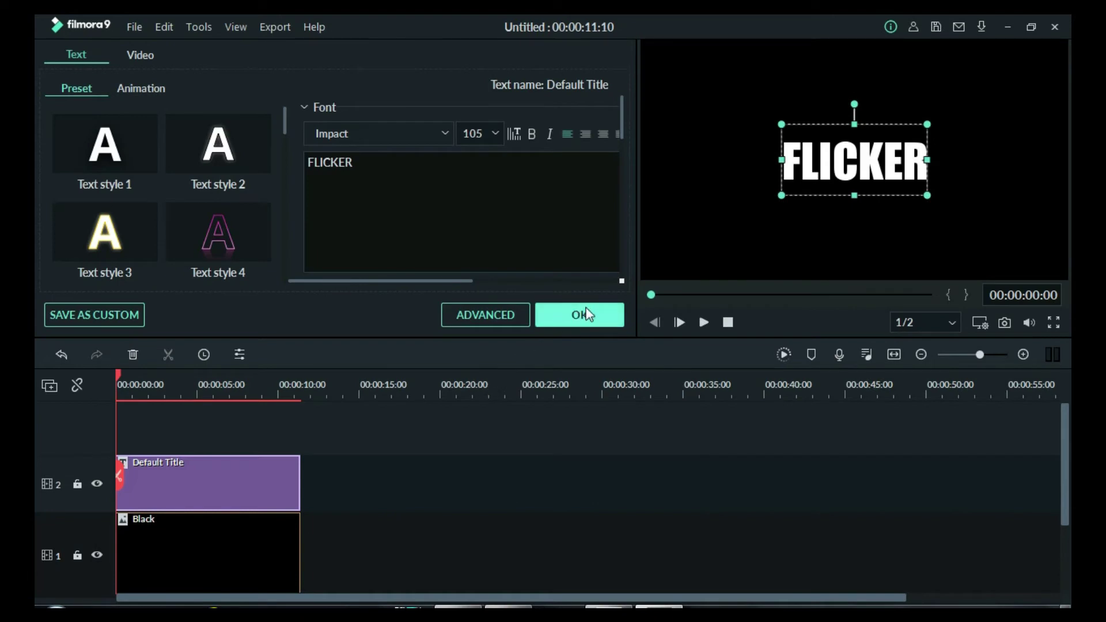
Apply the No Animation preset to the FLICKER title in the advanced text editor and accept the edit.
{"action": "left_click", "coordinate": [505, 317]}
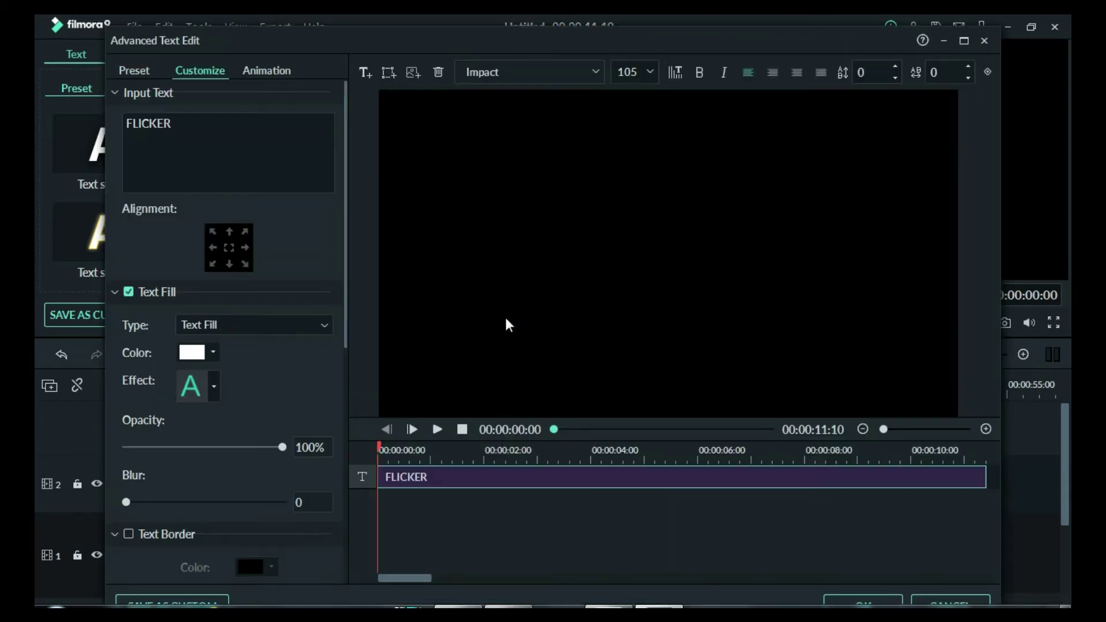
{"action": "left_click", "coordinate": [265, 70]}
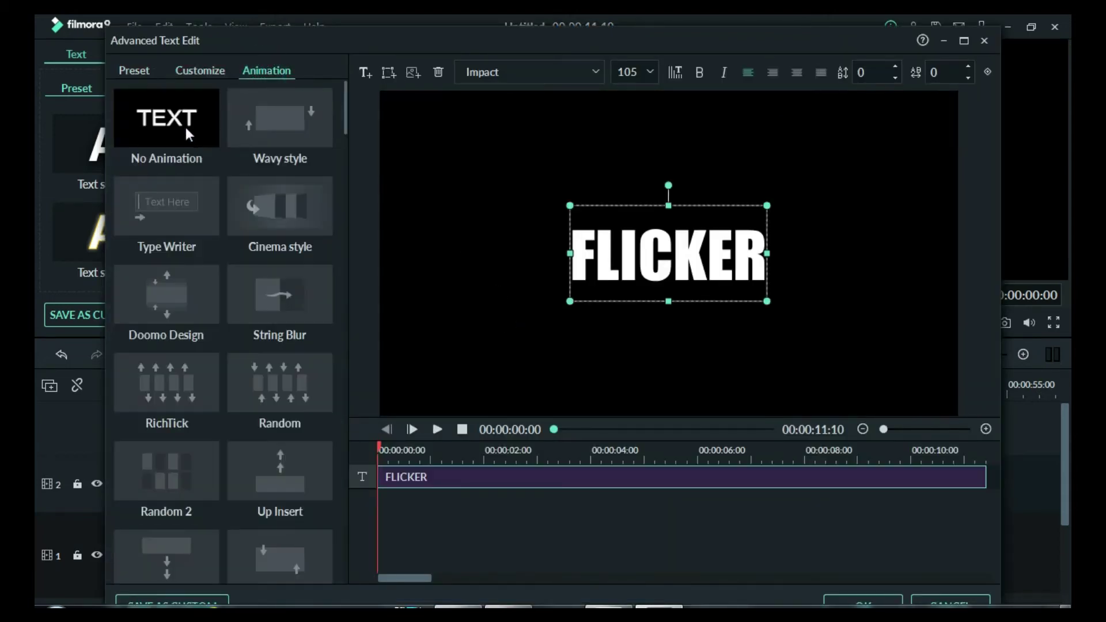
{"action": "double_click", "coordinate": [186, 132]}
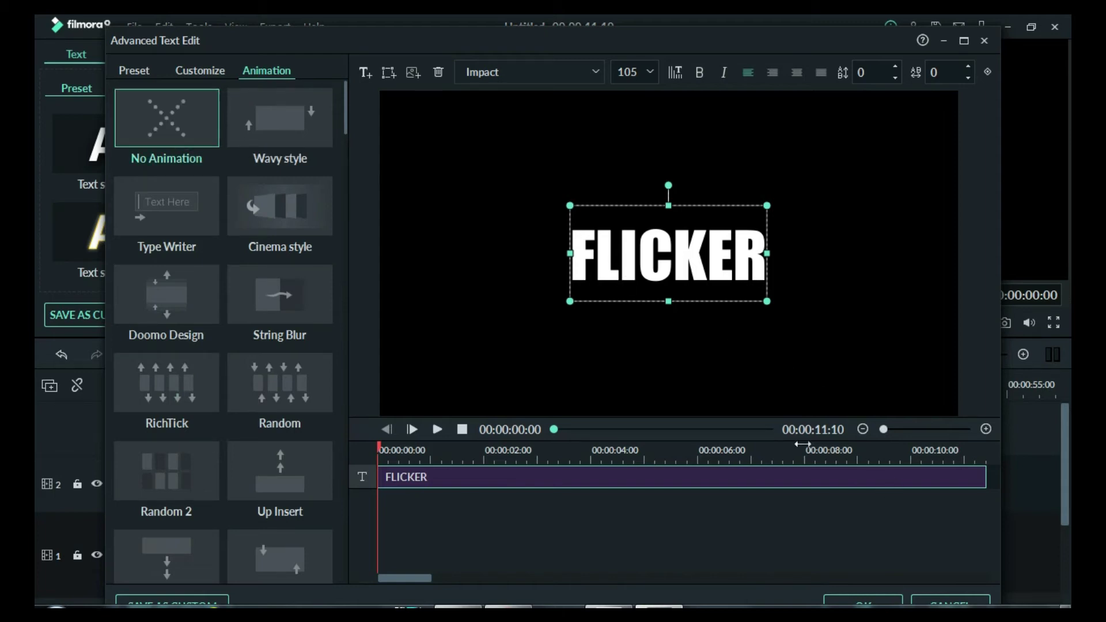
{"action": "left_click", "coordinate": [852, 599]}
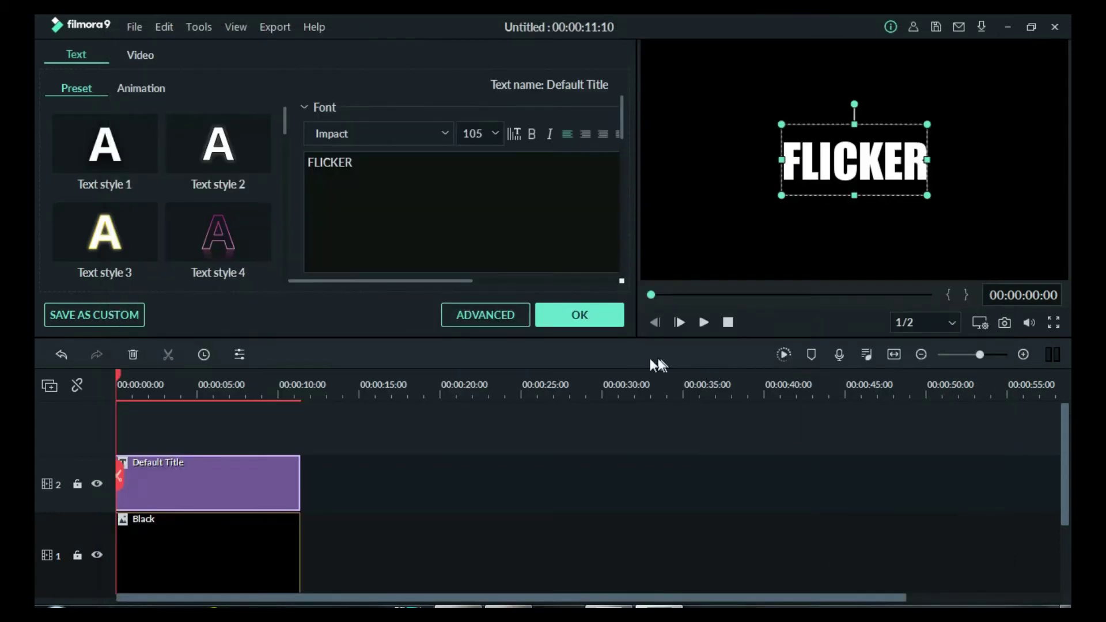
{"action": "left_click", "coordinate": [581, 315]}
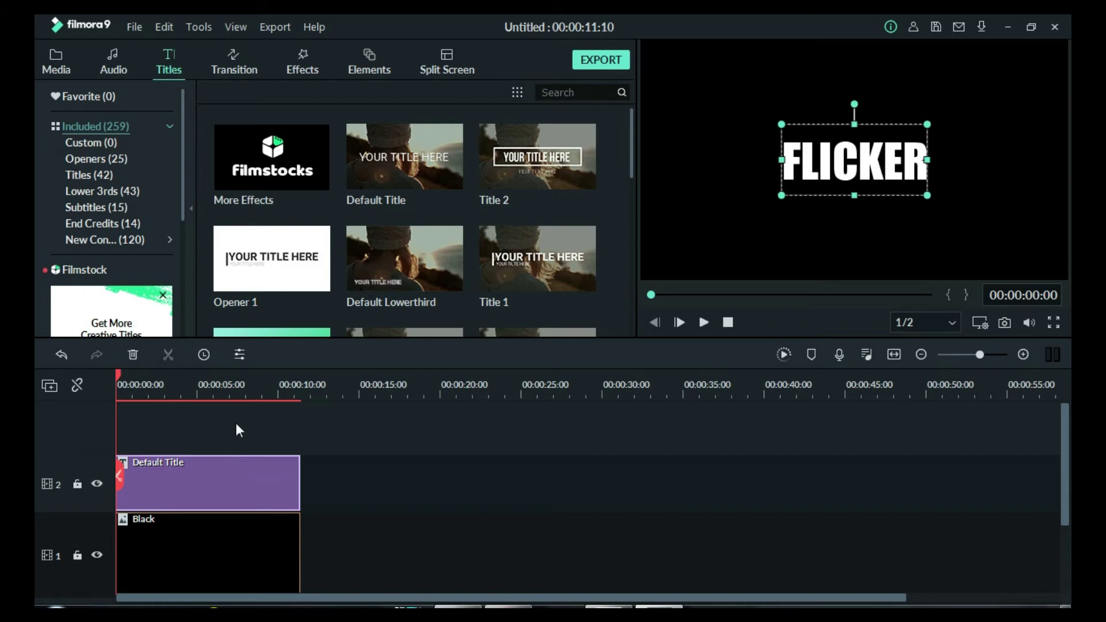
Split the title clip at 00:00:00:20 on the frame-level timeline.
{"action": "left_click_drag", "start_coordinate": [239, 386], "coordinate": [600, 384]}
{"action": "left_click_drag", "start_coordinate": [365, 388], "coordinate": [527, 384]}
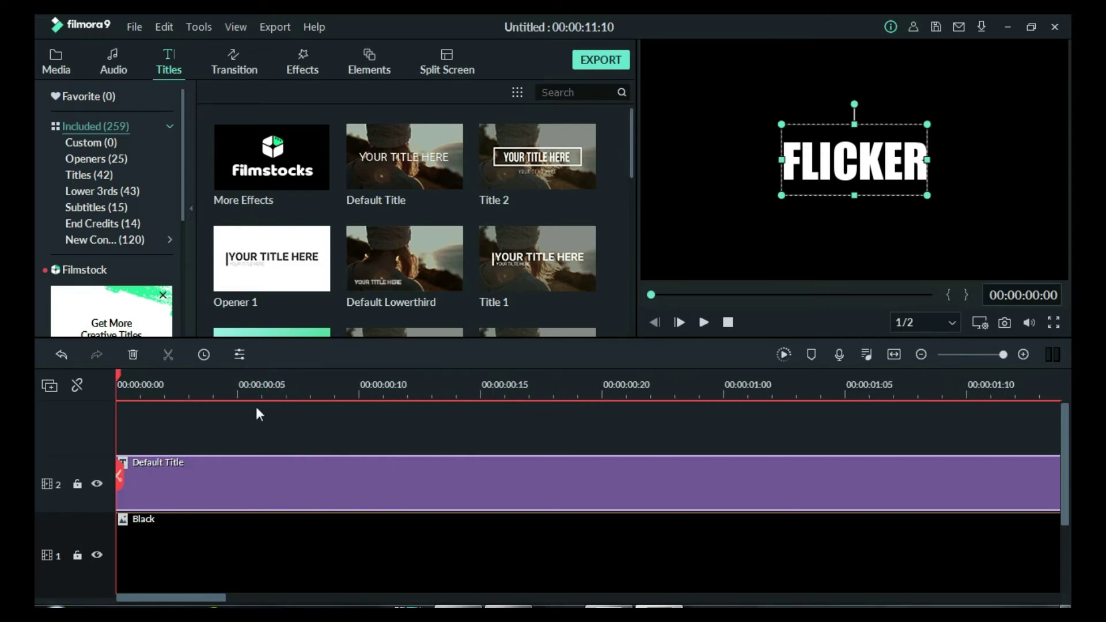
{"action": "left_click", "coordinate": [480, 386]}
{"action": "left_click", "coordinate": [601, 384]}
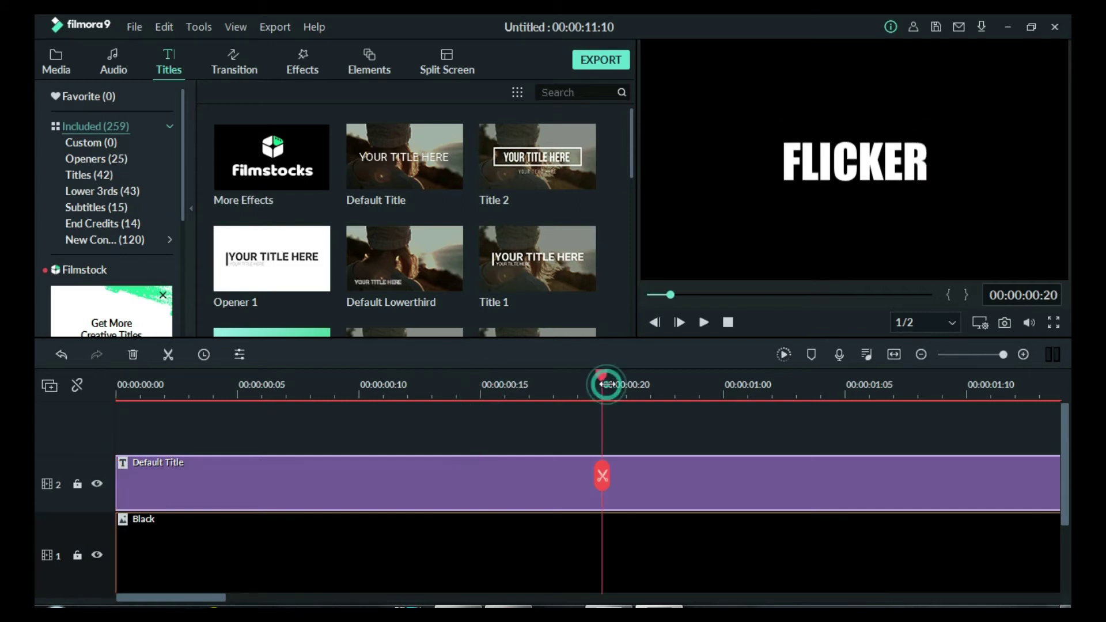
{"action": "left_click", "coordinate": [660, 488]}
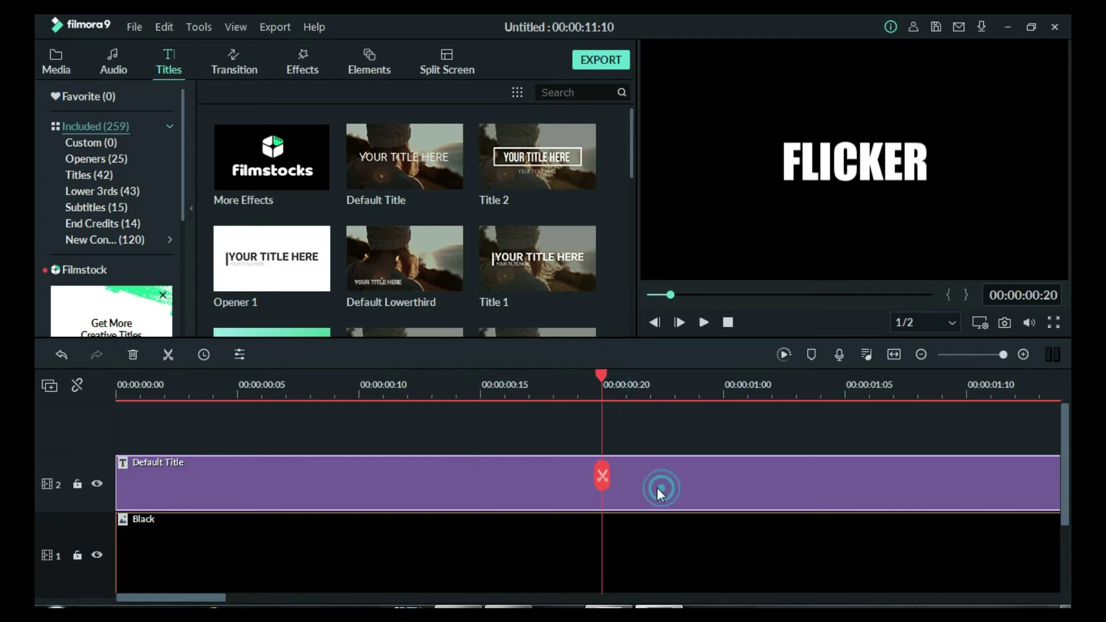
{"action": "left_click", "coordinate": [601, 476]}
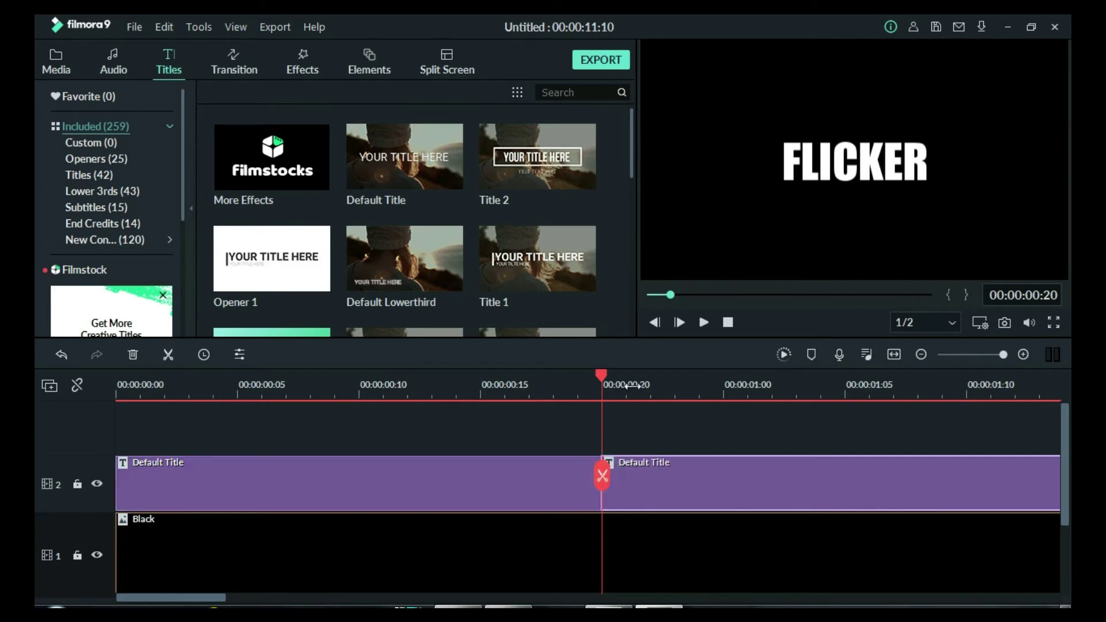
Split the remaining title clip frame by frame at 00:00:00:21, 00:00:00:22 and 00:00:00:23.
{"action": "left_click", "coordinate": [626, 384]}
{"action": "left_click", "coordinate": [626, 476]}
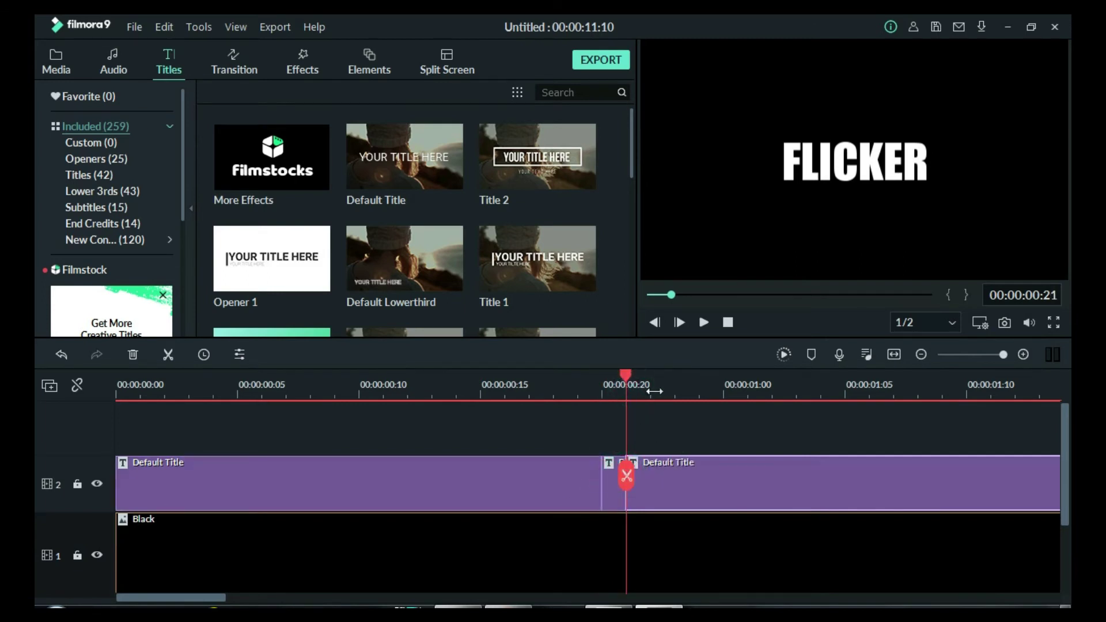
{"action": "left_click", "coordinate": [651, 389]}
{"action": "left_click", "coordinate": [651, 476]}
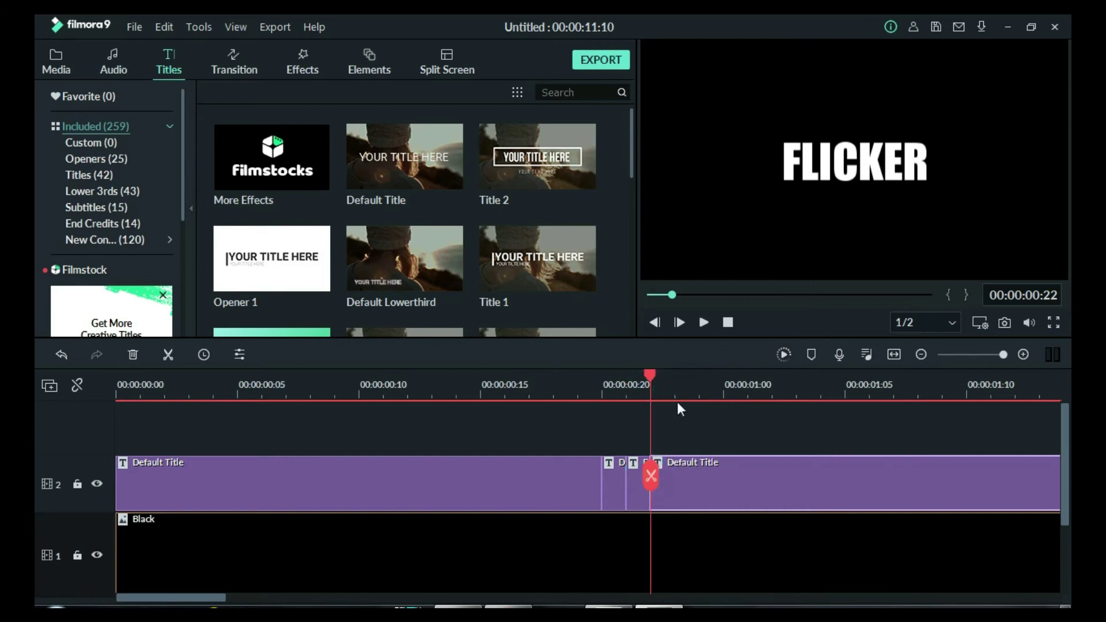
{"action": "left_click", "coordinate": [677, 387]}
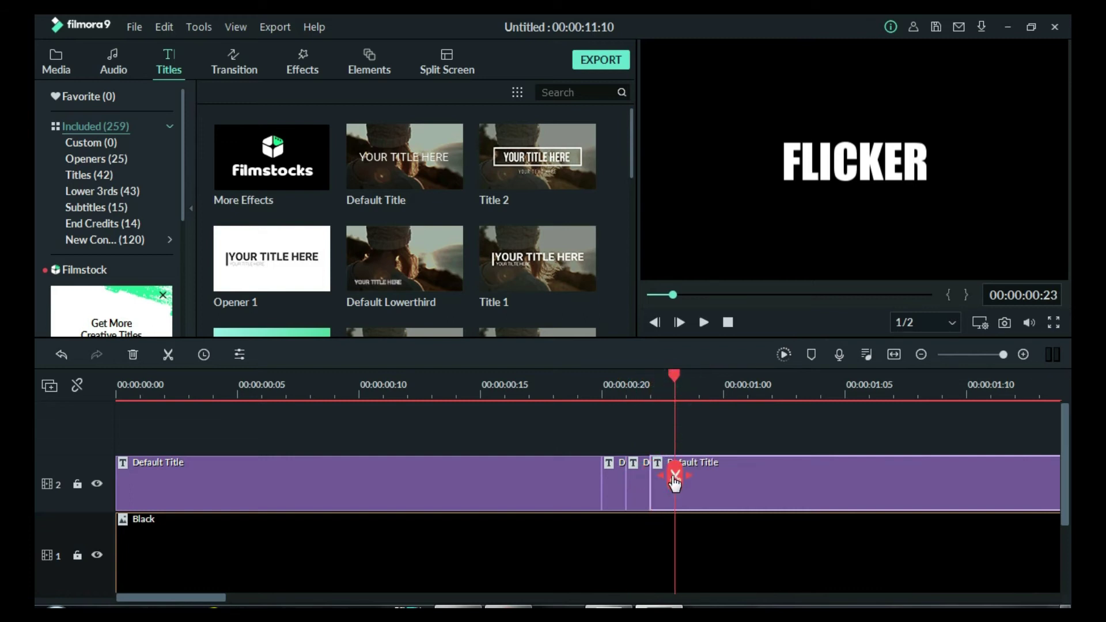
{"action": "left_click", "coordinate": [675, 478]}
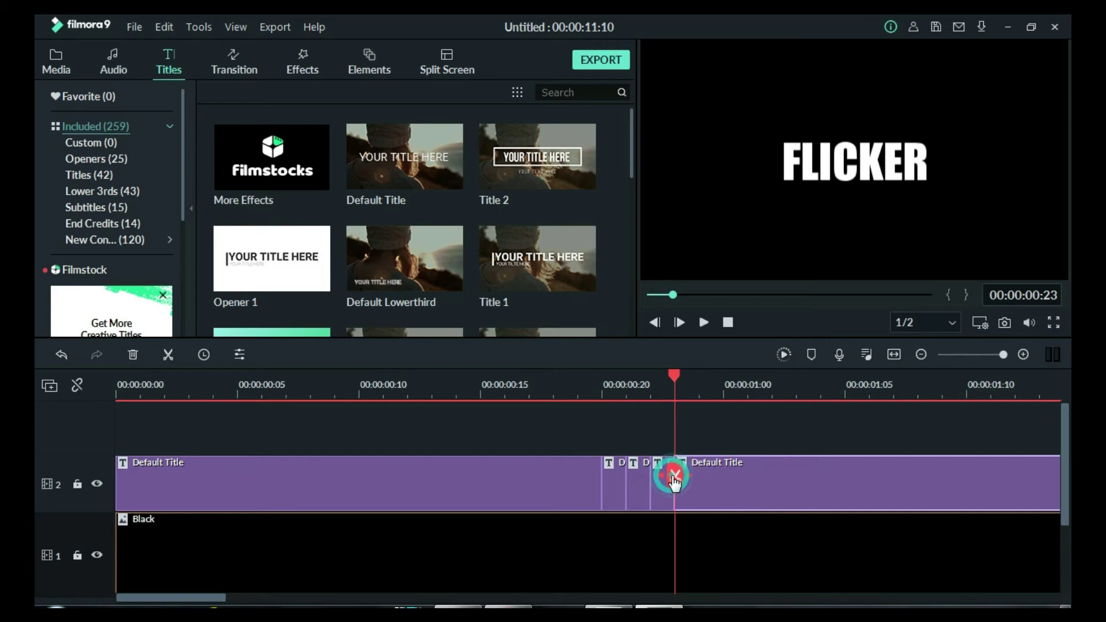
Split the remaining title clip at every single frame from 00:00:00:24 through 00:00:01:12.
{"action": "left_click", "coordinate": [699, 390]}
{"action": "left_click", "coordinate": [700, 479]}
{"action": "left_click", "coordinate": [719, 384]}
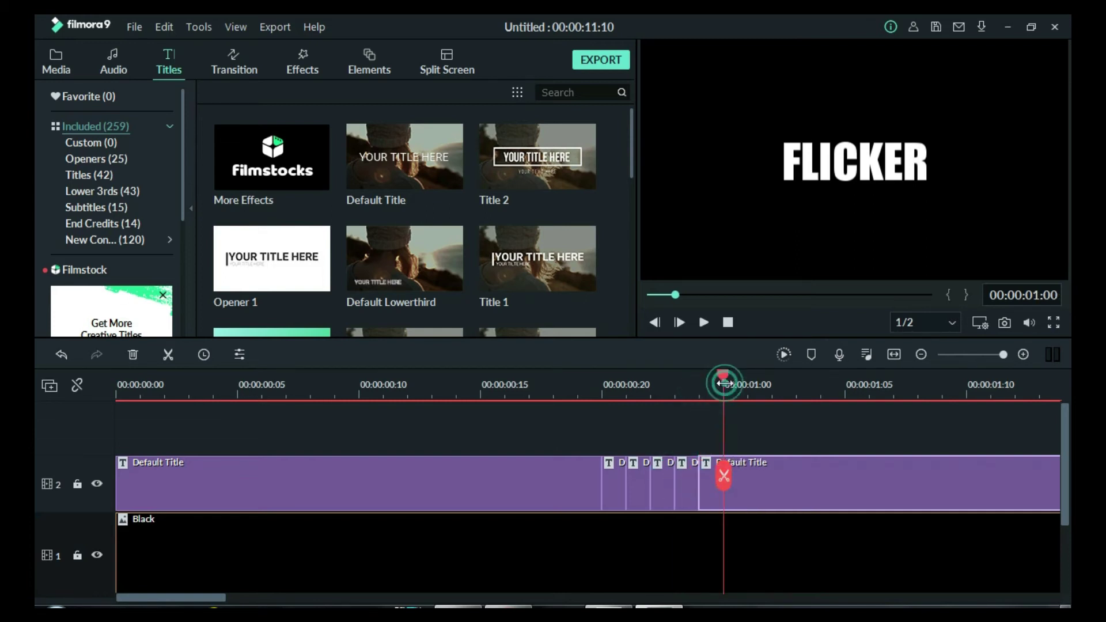
{"action": "left_click", "coordinate": [725, 477]}
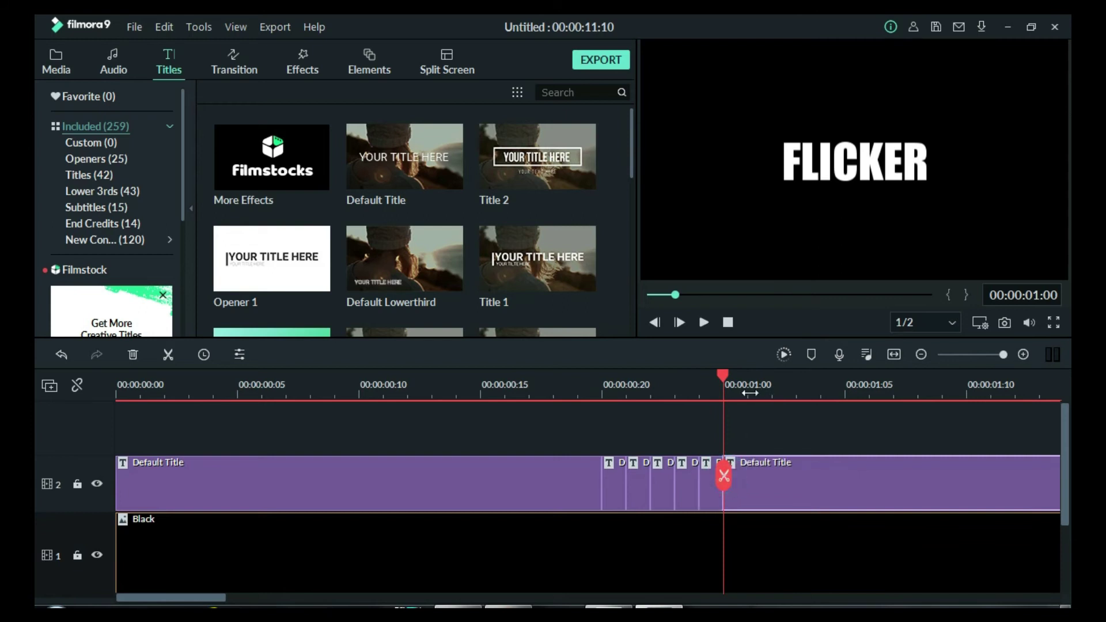
{"action": "left_click", "coordinate": [747, 385]}
{"action": "left_click", "coordinate": [748, 476]}
{"action": "left_click", "coordinate": [772, 382]}
{"action": "left_click", "coordinate": [772, 477]}
{"action": "left_click", "coordinate": [795, 384]}
{"action": "left_click", "coordinate": [796, 476]}
{"action": "left_click", "coordinate": [820, 384]}
{"action": "left_click", "coordinate": [821, 477]}
{"action": "left_click", "coordinate": [845, 384]}
{"action": "left_click", "coordinate": [845, 477]}
{"action": "left_click", "coordinate": [869, 384]}
{"action": "left_click", "coordinate": [869, 477]}
{"action": "left_click", "coordinate": [893, 384]}
{"action": "left_click", "coordinate": [893, 477]}
{"action": "left_click", "coordinate": [918, 384]}
{"action": "left_click", "coordinate": [917, 477]}
{"action": "left_click", "coordinate": [941, 384]}
{"action": "left_click", "coordinate": [942, 477]}
{"action": "left_click", "coordinate": [966, 384]}
{"action": "left_click", "coordinate": [966, 477]}
{"action": "left_click", "coordinate": [990, 384]}
{"action": "left_click", "coordinate": [991, 476]}
{"action": "left_click", "coordinate": [1014, 384]}
{"action": "left_click", "coordinate": [480, 477]}
Continue splitting the title clip at every frame from 00:00:01:13 through 00:00:02:04.
{"action": "left_click", "coordinate": [505, 384]}
{"action": "left_click", "coordinate": [505, 477]}
{"action": "left_click", "coordinate": [529, 384]}
{"action": "left_click", "coordinate": [529, 477]}
{"action": "left_click", "coordinate": [553, 384]}
{"action": "left_click", "coordinate": [553, 477]}
{"action": "left_click", "coordinate": [577, 384]}
{"action": "left_click", "coordinate": [578, 477]}
{"action": "left_click", "coordinate": [601, 384]}
{"action": "left_click", "coordinate": [601, 477]}
{"action": "left_click", "coordinate": [626, 384]}
{"action": "left_click", "coordinate": [625, 476]}
{"action": "left_click", "coordinate": [649, 384]}
{"action": "left_click", "coordinate": [649, 477]}
{"action": "left_click", "coordinate": [673, 384]}
{"action": "left_click", "coordinate": [673, 477]}
{"action": "left_click", "coordinate": [698, 384]}
{"action": "left_click", "coordinate": [698, 477]}
{"action": "left_click", "coordinate": [722, 384]}
{"action": "left_click", "coordinate": [722, 476]}
{"action": "left_click", "coordinate": [746, 384]}
{"action": "left_click", "coordinate": [747, 477]}
{"action": "left_click", "coordinate": [771, 384]}
{"action": "left_click", "coordinate": [771, 477]}
{"action": "left_click", "coordinate": [795, 384]}
{"action": "left_click", "coordinate": [795, 477]}
{"action": "left_click", "coordinate": [820, 384]}
{"action": "left_click", "coordinate": [820, 476]}
{"action": "left_click", "coordinate": [845, 384]}
{"action": "left_click", "coordinate": [845, 475]}
{"action": "left_click", "coordinate": [869, 384]}
{"action": "left_click", "coordinate": [869, 477]}
{"action": "left_click", "coordinate": [893, 384]}
{"action": "left_click", "coordinate": [893, 476]}
Undo the most recent title splits and cut the title clip again up to 00:00:02:04.
{"action": "key", "text": "ctrl+z"}
{"action": "key", "text": "ctrl+z"}
{"action": "key", "text": "ctrl+z"}
{"action": "key", "text": "ctrl+z"}
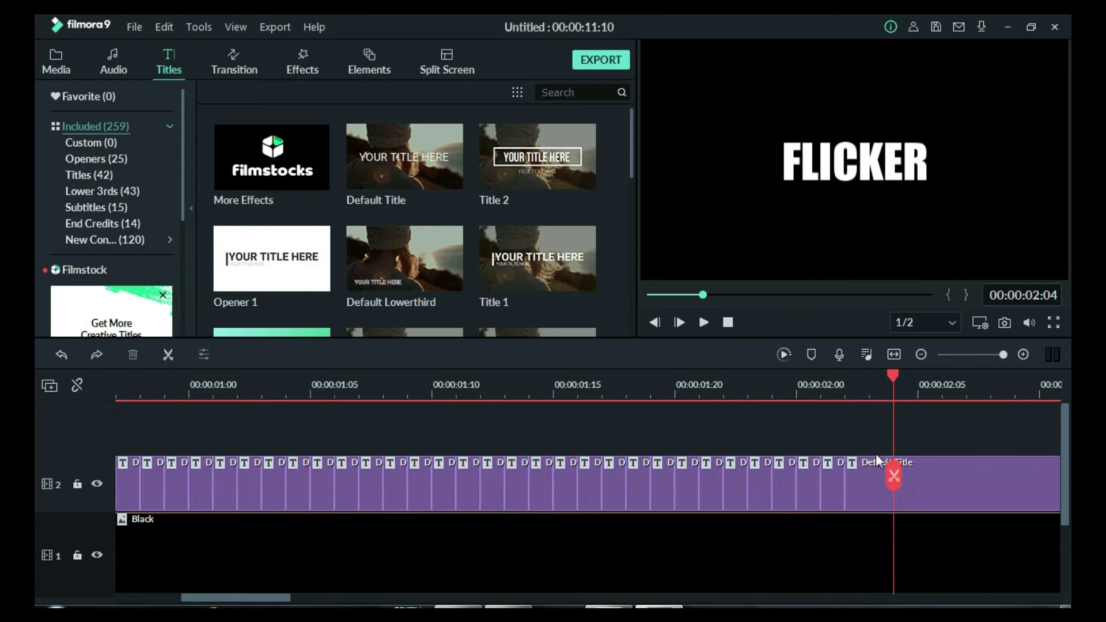
{"action": "left_click", "coordinate": [893, 384]}
{"action": "left_click", "coordinate": [894, 477]}
Delete every second single-frame title piece from 00:00:00:21 through 00:00:01:12, leaving the gaps open.
{"action": "left_click_drag", "start_coordinate": [892, 375], "coordinate": [616, 436]}
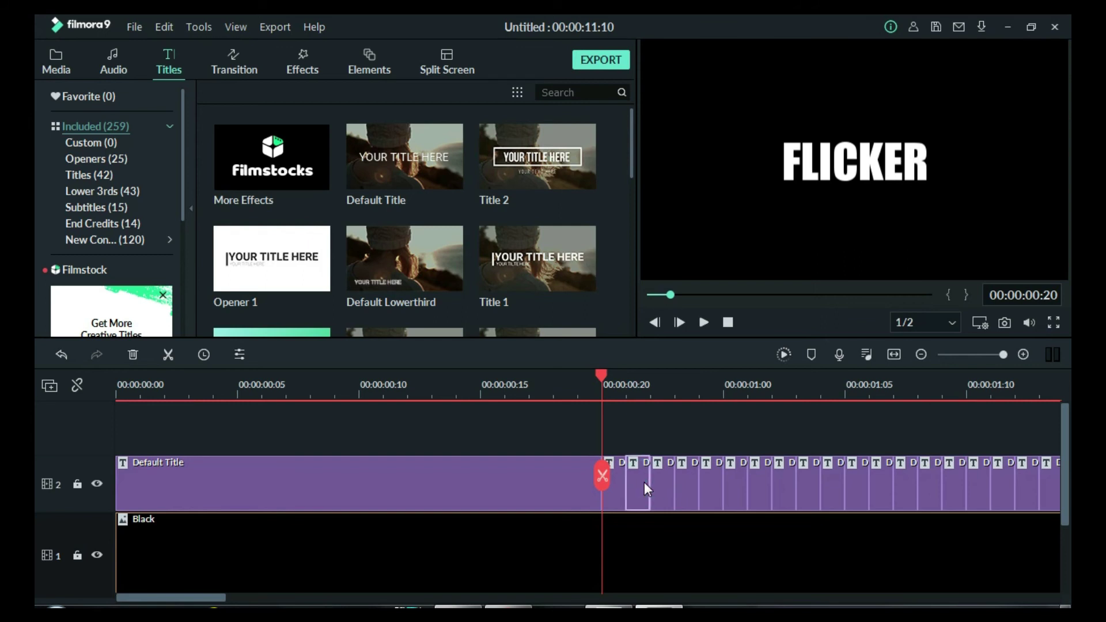
{"action": "key", "text": "Delete"}
{"action": "left_click", "coordinate": [691, 481]}
{"action": "key", "text": "Delete"}
{"action": "left_click", "coordinate": [735, 478]}
{"action": "key", "text": "Delete"}
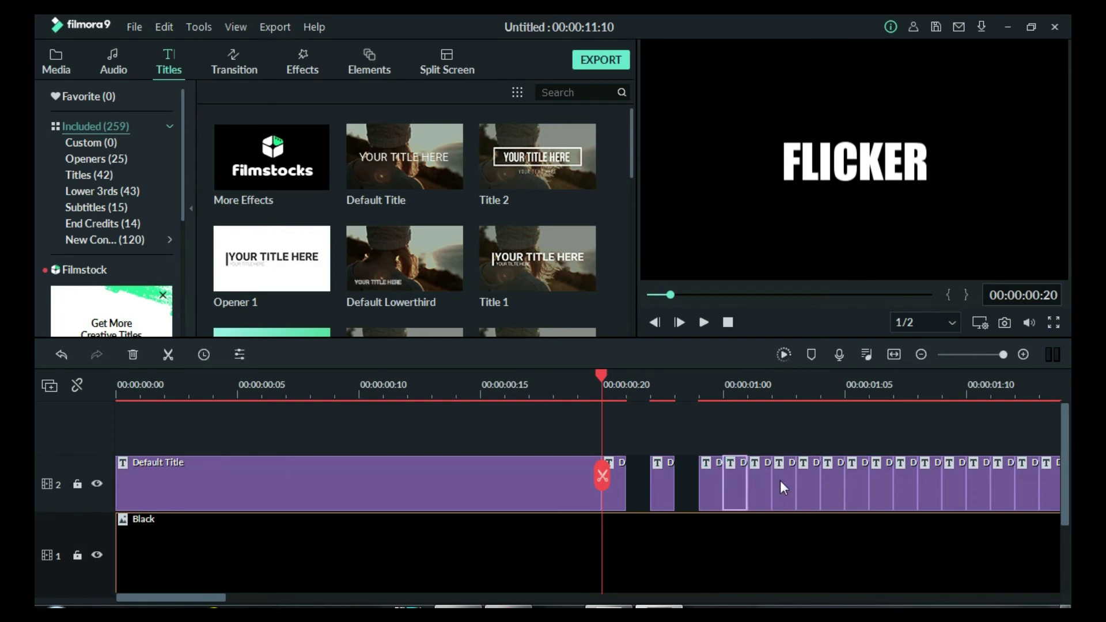
{"action": "left_click", "coordinate": [785, 478]}
{"action": "key", "text": "Delete"}
{"action": "left_click", "coordinate": [836, 483]}
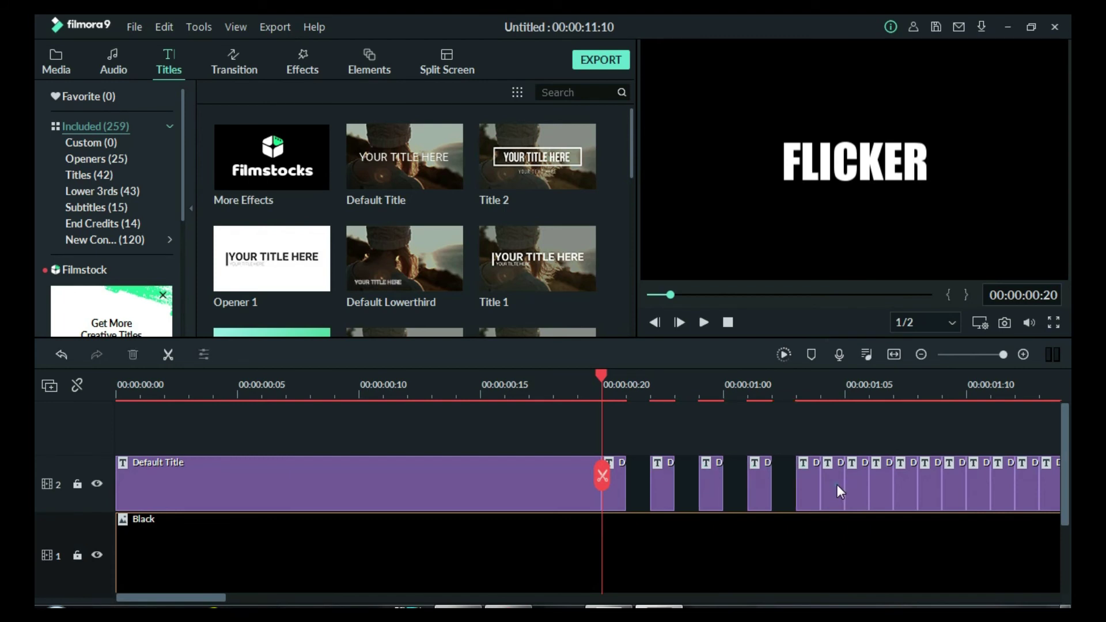
{"action": "key", "text": "Delete"}
{"action": "left_click", "coordinate": [879, 486]}
{"action": "key", "text": "Delete"}
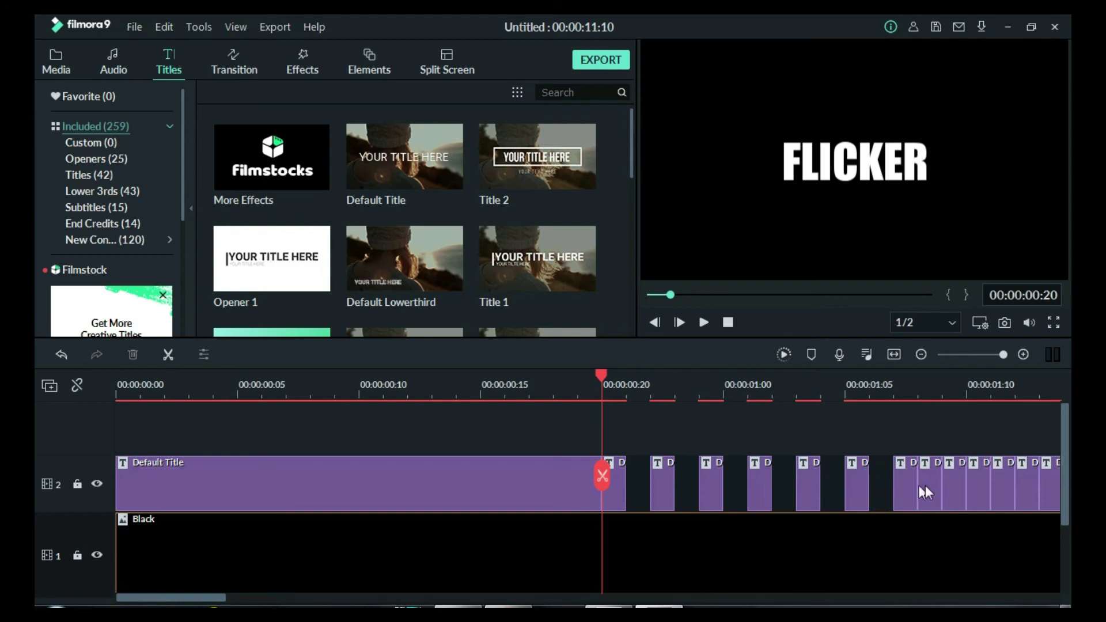
{"action": "left_click", "coordinate": [935, 486]}
{"action": "key", "text": "Delete"}
{"action": "left_click", "coordinate": [980, 487]}
{"action": "key", "text": "Delete"}
{"action": "left_click", "coordinate": [1031, 488]}
{"action": "key", "text": "Delete"}
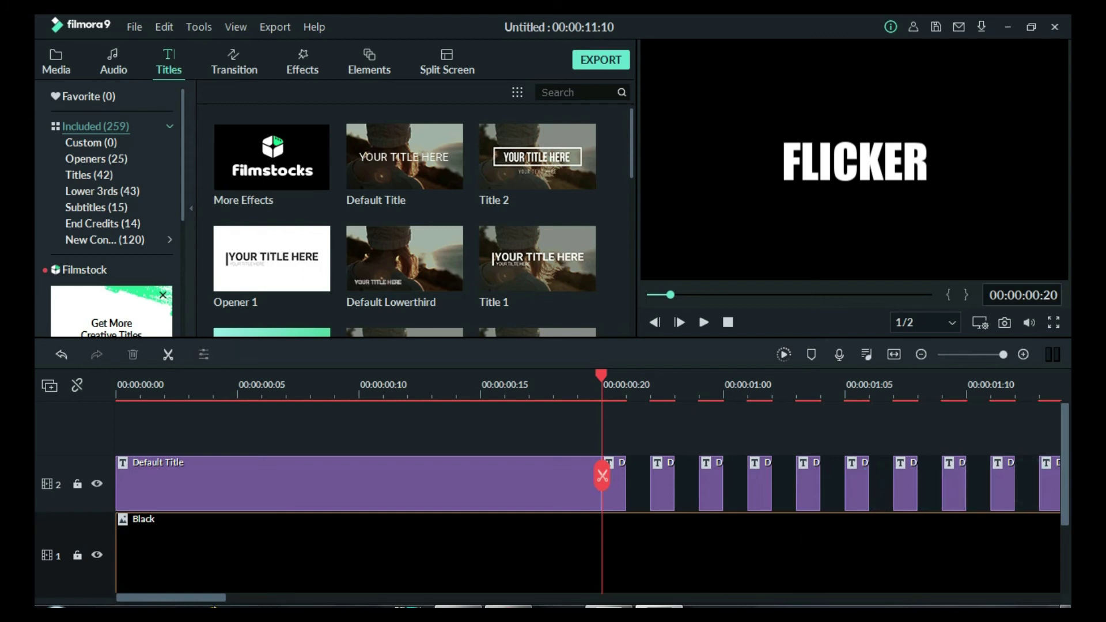
Delete every second single-frame title piece from 00:00:01:14 through 00:00:02:03.
{"action": "left_click_drag", "start_coordinate": [207, 595], "coordinate": [269, 603]}
{"action": "left_click", "coordinate": [541, 492]}
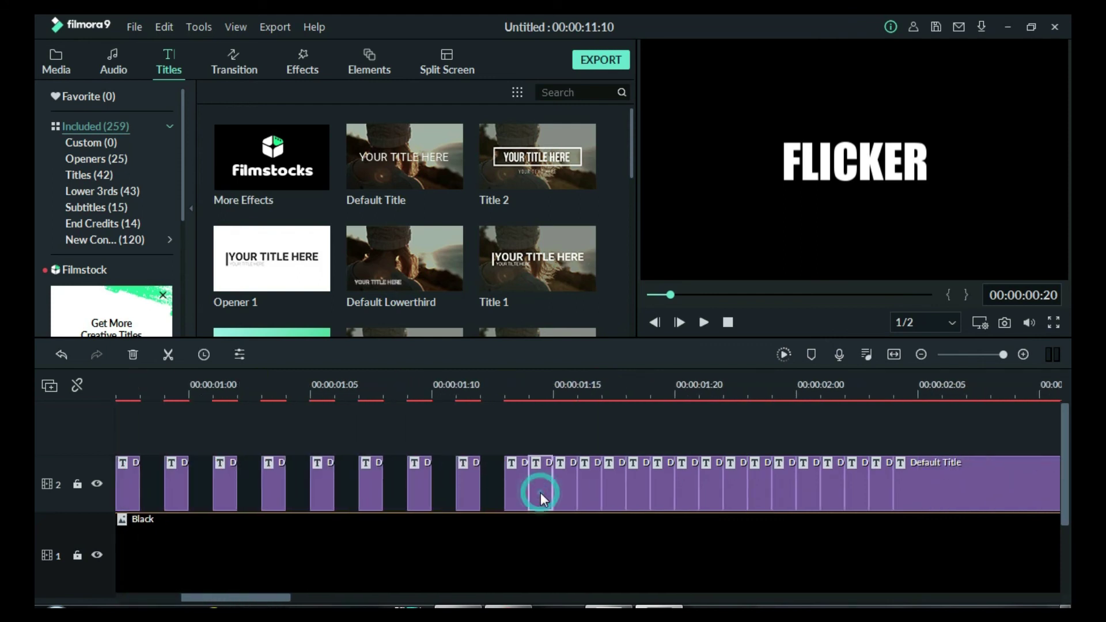
{"action": "scroll", "coordinate": [620, 475], "scroll_direction": "up", "scroll_amount": 5}
{"action": "left_click_drag", "start_coordinate": [210, 598], "coordinate": [301, 605]}
{"action": "left_click", "coordinate": [588, 373]}
{"action": "left_click", "coordinate": [371, 492]}
{"action": "key", "text": "Delete"}
{"action": "left_click", "coordinate": [423, 483]}
{"action": "key", "text": "Delete"}
{"action": "left_click", "coordinate": [468, 489]}
{"action": "key", "text": "Delete"}
{"action": "left_click", "coordinate": [514, 493]}
{"action": "key", "text": "Delete"}
{"action": "left_click", "coordinate": [617, 494]}
{"action": "key", "text": "Delete"}
{"action": "left_click", "coordinate": [662, 494]}
{"action": "key", "text": "Delete"}
Split the first long title piece at 00:00:00:05, 00:00:00:10 and 00:00:00:15.
{"action": "left_click_drag", "start_coordinate": [579, 375], "coordinate": [257, 468]}
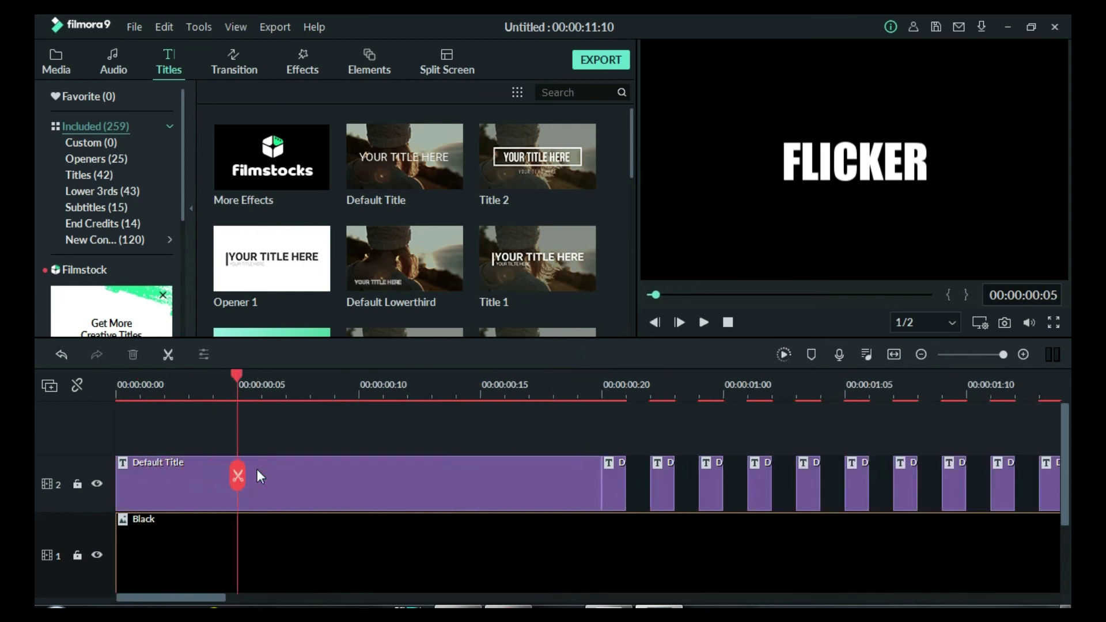
{"action": "left_click", "coordinate": [237, 476]}
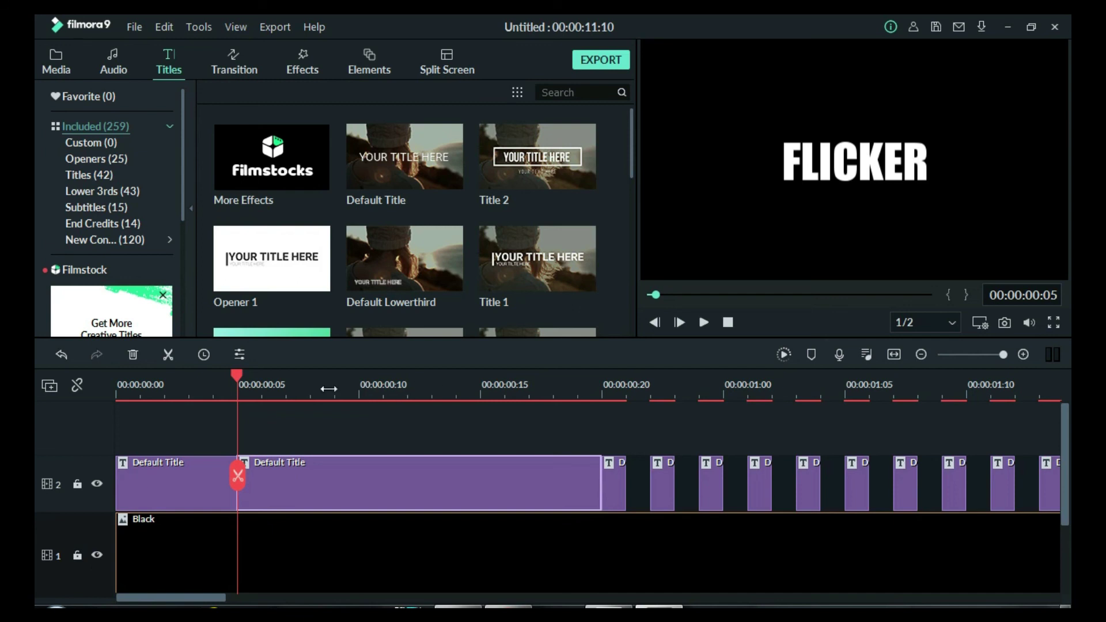
{"action": "left_click", "coordinate": [360, 383]}
{"action": "left_click", "coordinate": [359, 476]}
{"action": "left_click", "coordinate": [483, 386]}
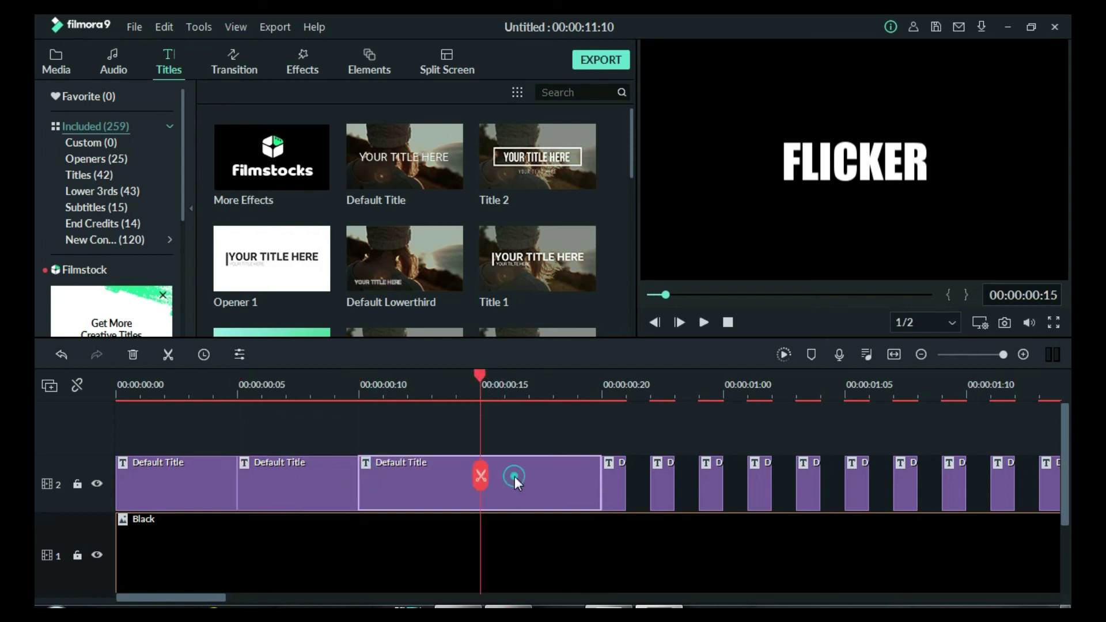
{"action": "left_click", "coordinate": [481, 476]}
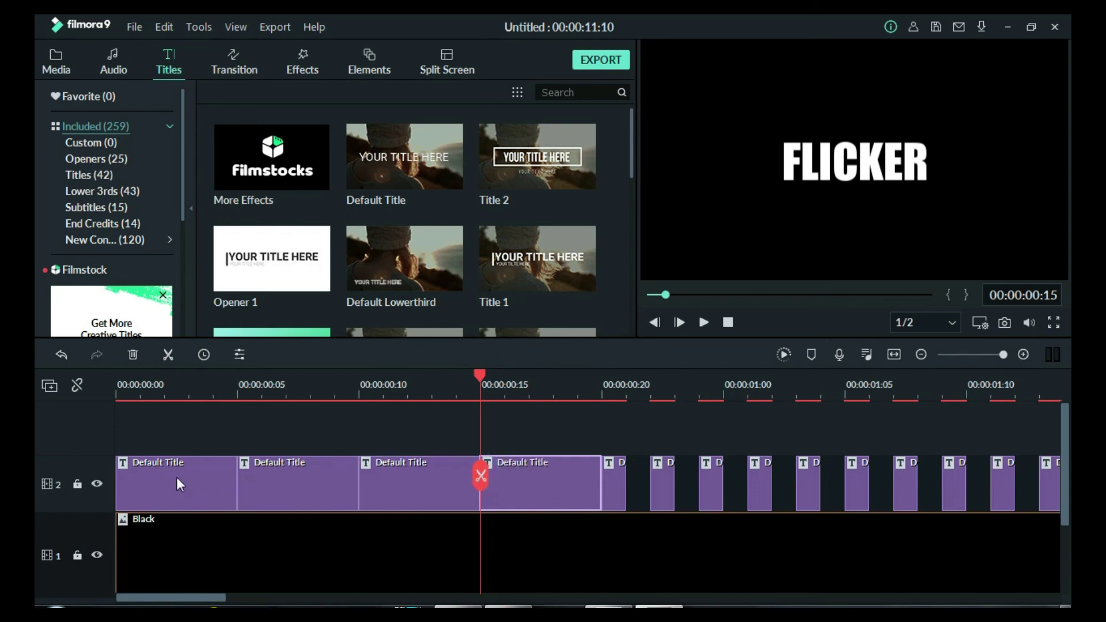
Delete the title pieces that start at 00:00:00:05 and 00:00:00:15, leaving the gaps open.
{"action": "left_click", "coordinate": [305, 493]}
{"action": "key", "text": "Delete"}
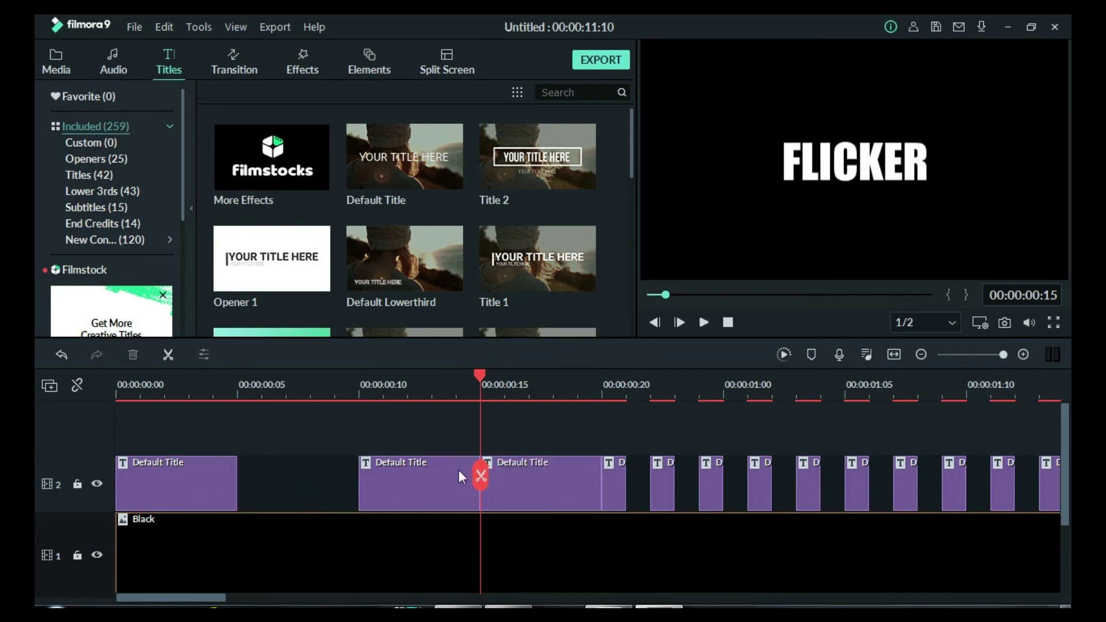
{"action": "left_click", "coordinate": [522, 476]}
{"action": "key", "text": "Delete"}
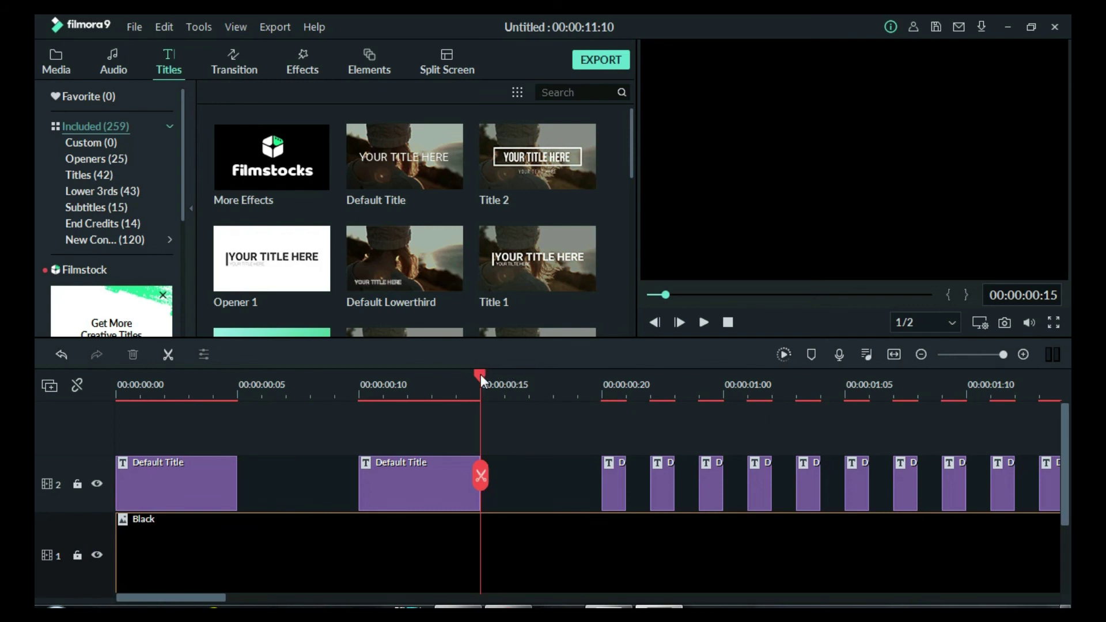
Render the timeline preview and play the flickering title from the beginning with the whole project in view.
{"action": "left_click_drag", "start_coordinate": [481, 374], "coordinate": [34, 382]}
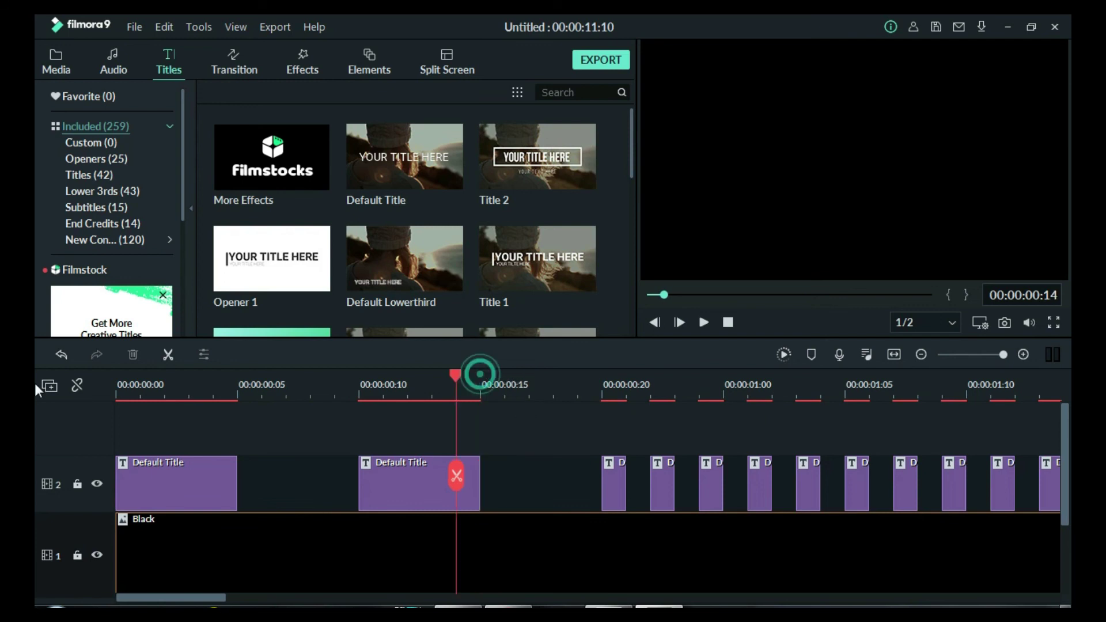
{"action": "left_click", "coordinate": [783, 355]}
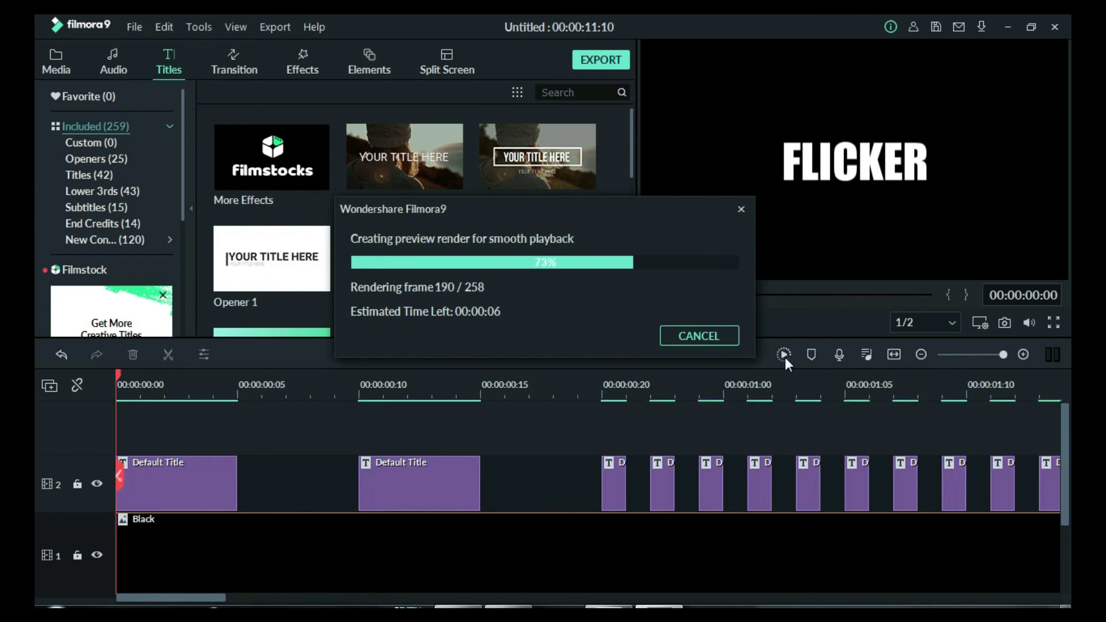
{"action": "left_click", "coordinate": [886, 353]}
{"action": "left_click", "coordinate": [704, 321]}
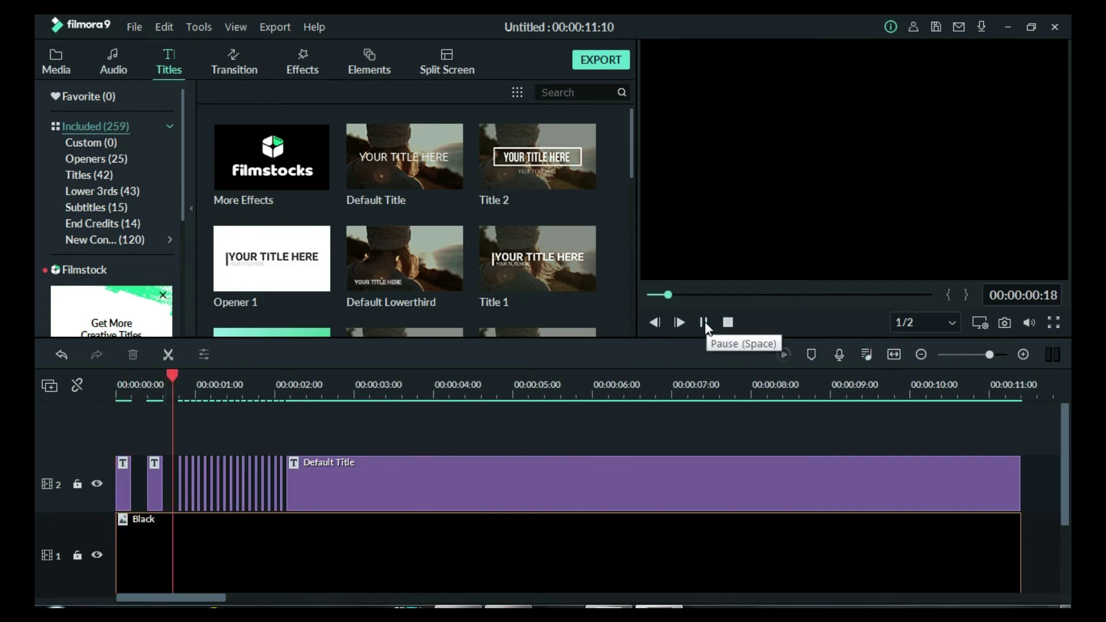